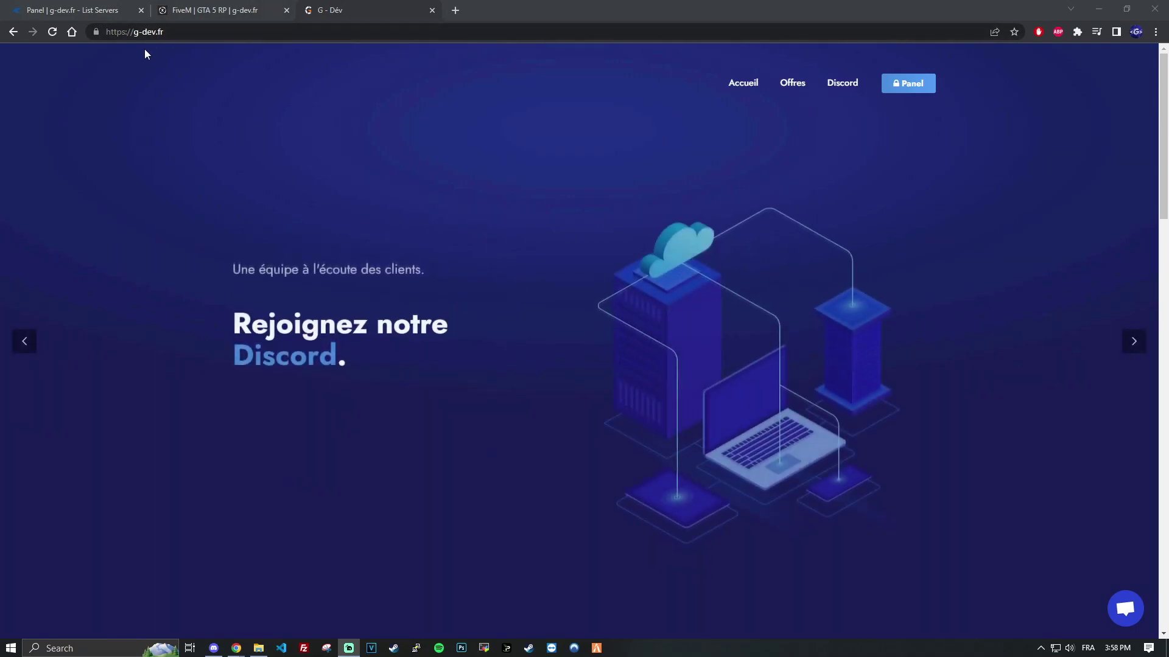
Order the Développeur plan from the GTA 5 RP hosting offers on g-dev.fr
{"action": "scroll", "coordinate": [379, 324], "scroll_direction": "down", "scroll_amount": 8}
{"action": "scroll", "coordinate": [375, 295], "scroll_direction": "up", "scroll_amount": 1}
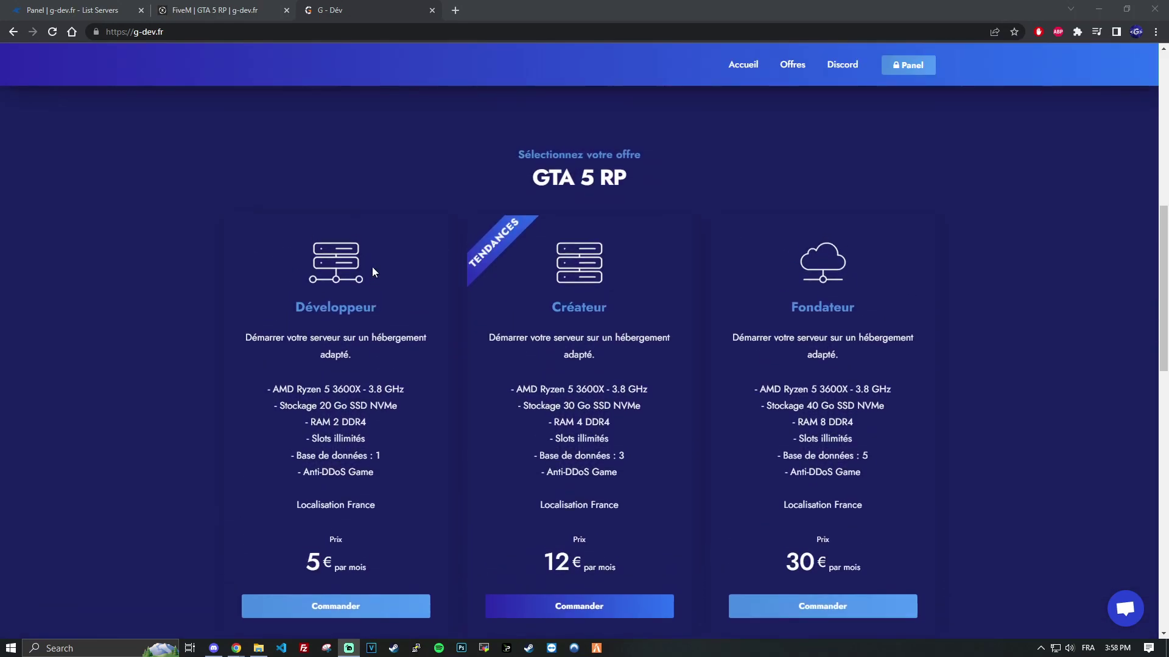
{"action": "scroll", "coordinate": [373, 268], "scroll_direction": "down", "scroll_amount": 1}
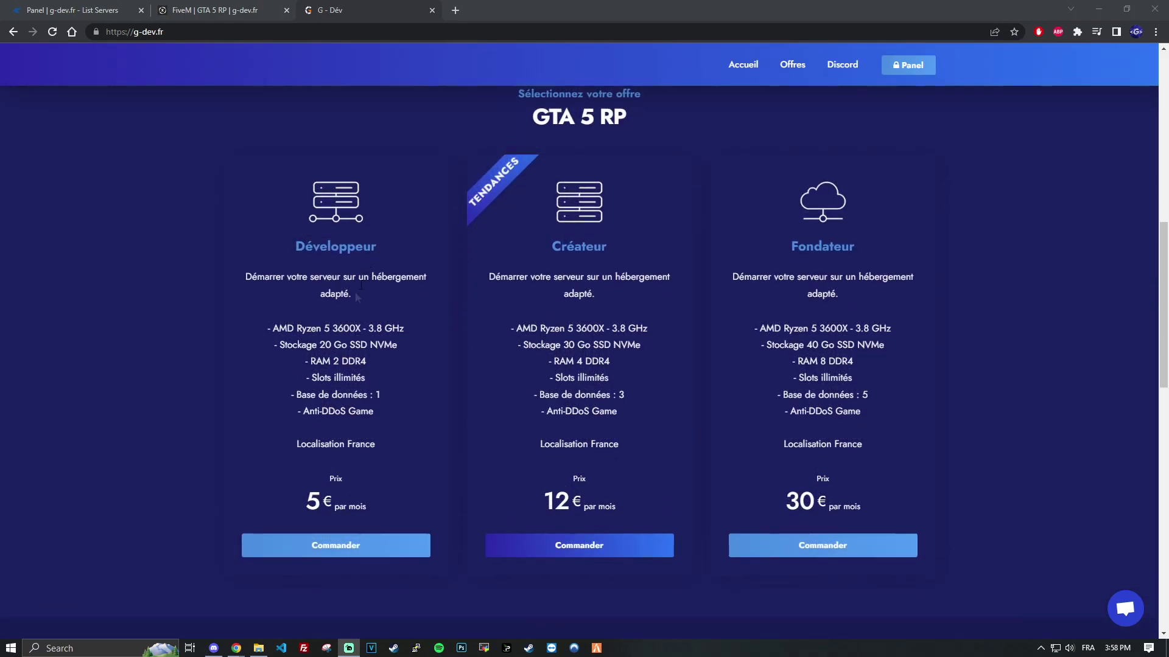
{"action": "left_click", "coordinate": [347, 546]}
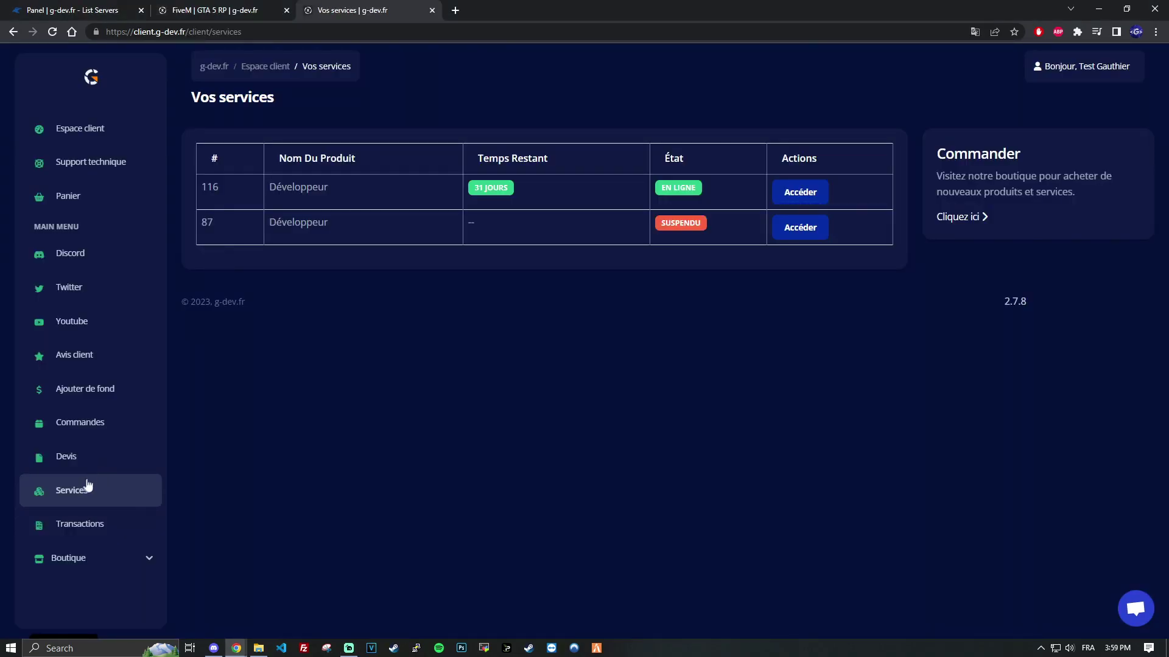
Access the online Développeur service and set a new account password for it
{"action": "left_click", "coordinate": [809, 191]}
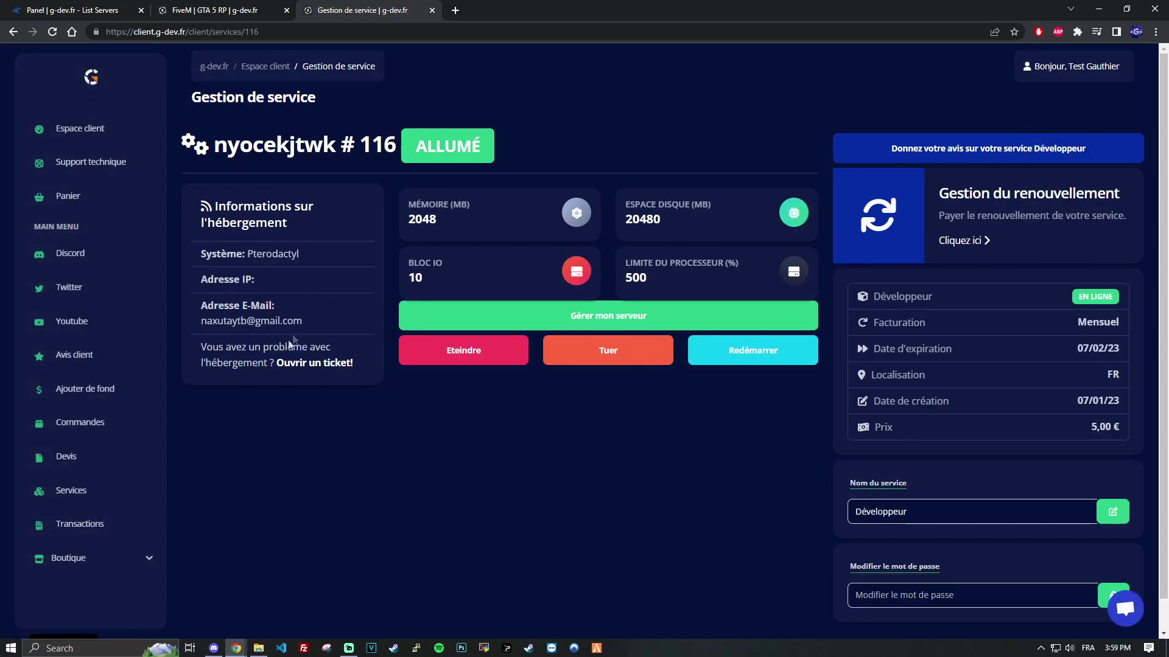
{"action": "scroll", "coordinate": [394, 465], "scroll_direction": "down", "scroll_amount": 1}
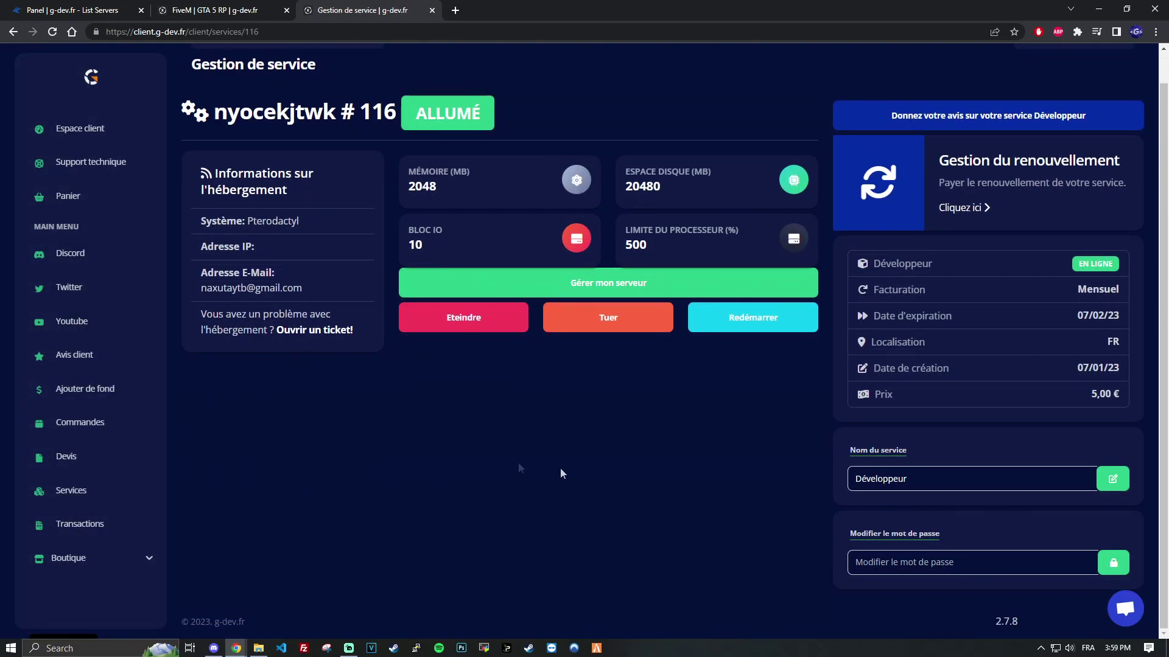
{"action": "left_click", "coordinate": [964, 565]}
{"action": "type", "text": "•••••••"}
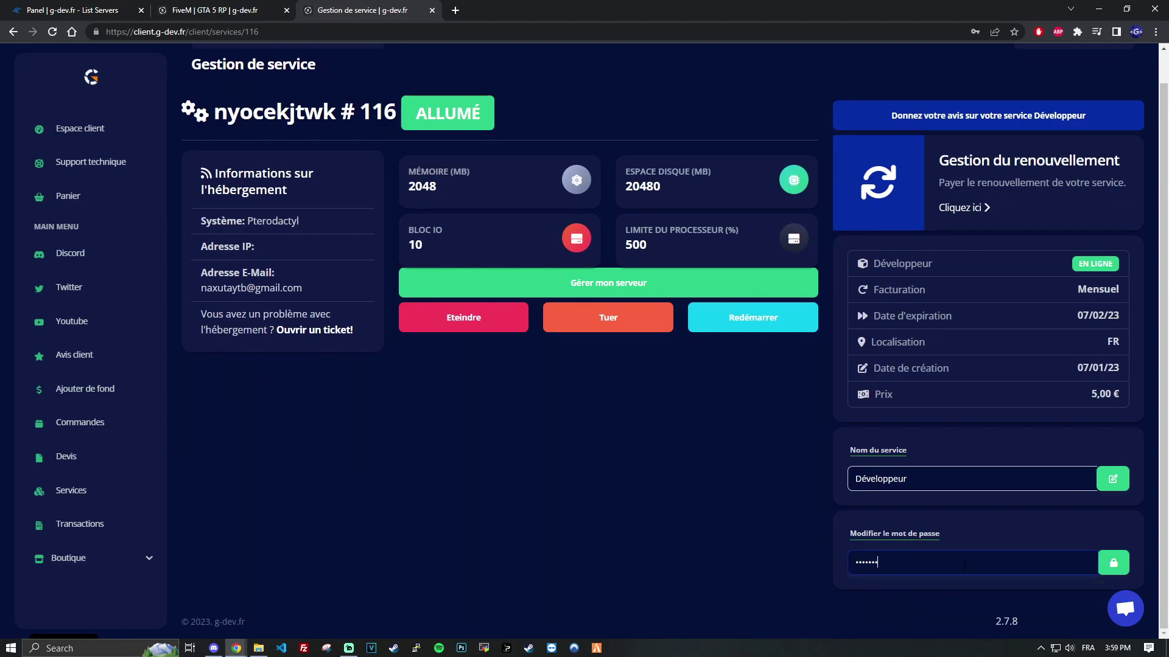
{"action": "left_click", "coordinate": [1104, 565]}
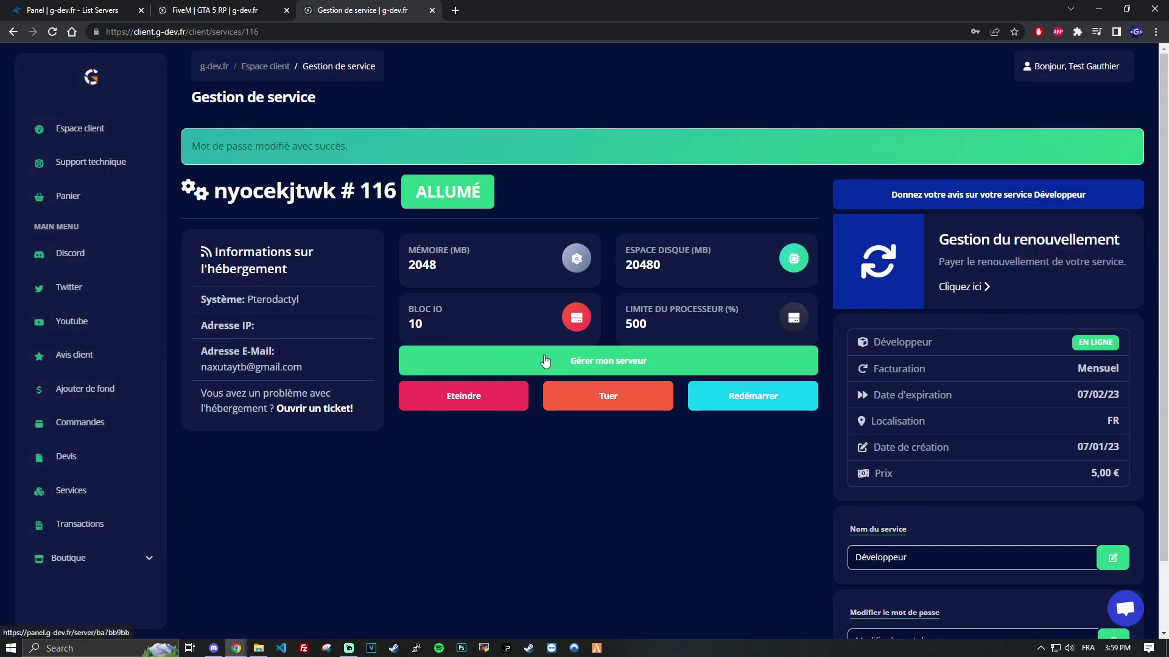
Open the server's management panel from the service page
{"action": "left_click", "coordinate": [548, 361]}
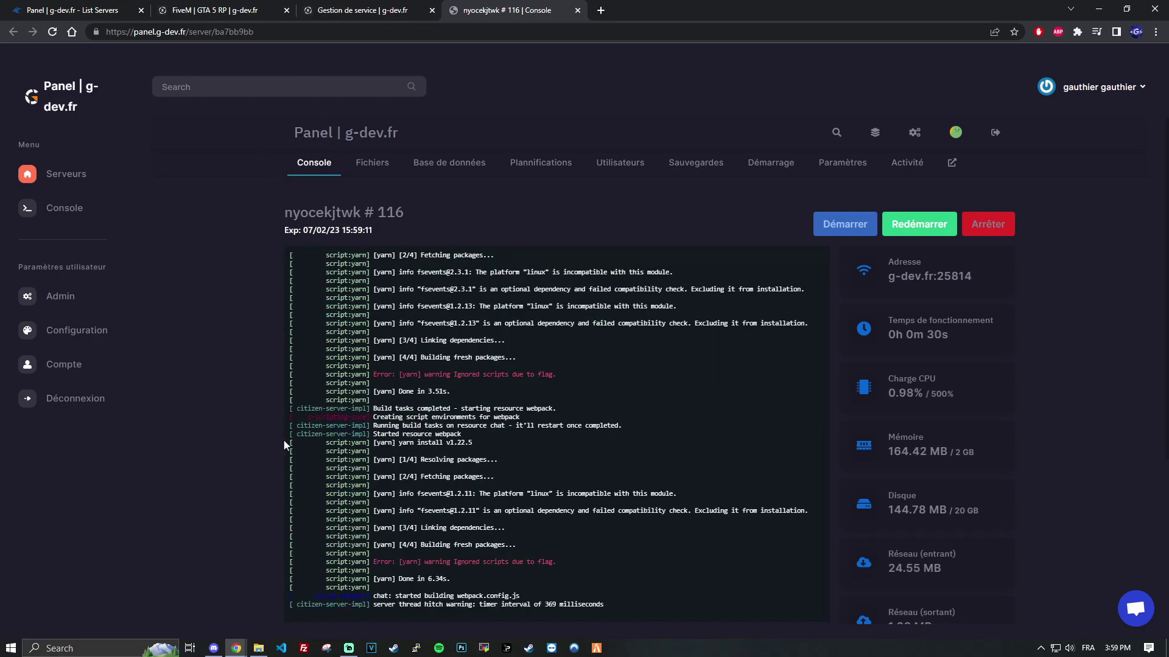
{"action": "mouse_move", "coordinate": [213, 648]}
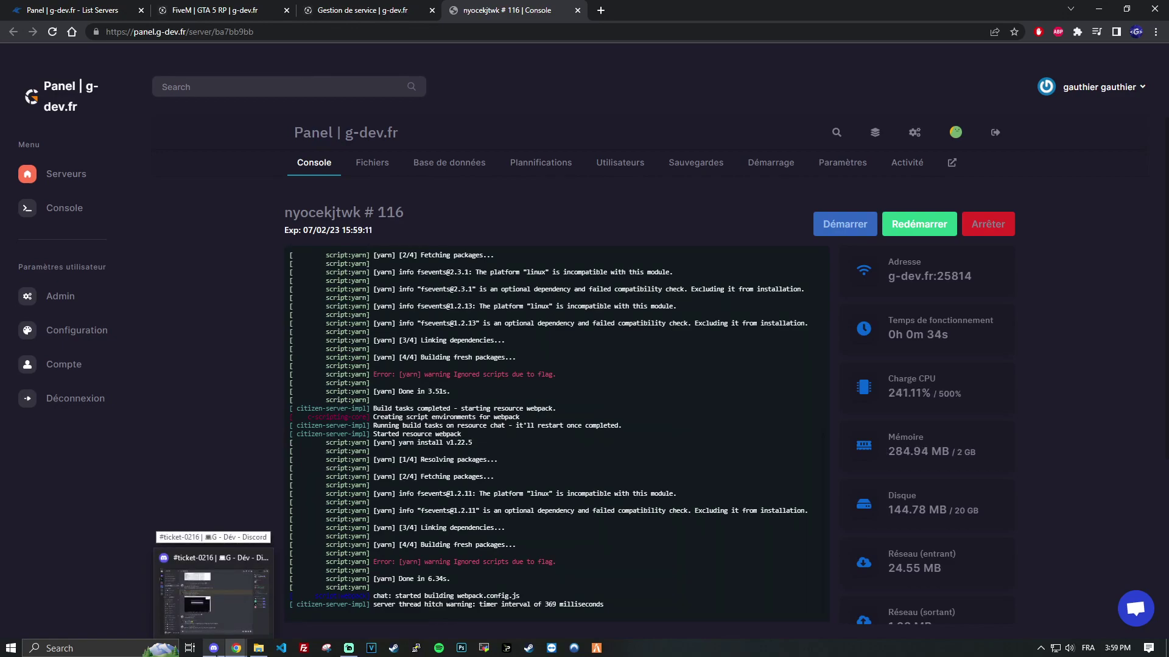
{"action": "left_click", "coordinate": [214, 648]}
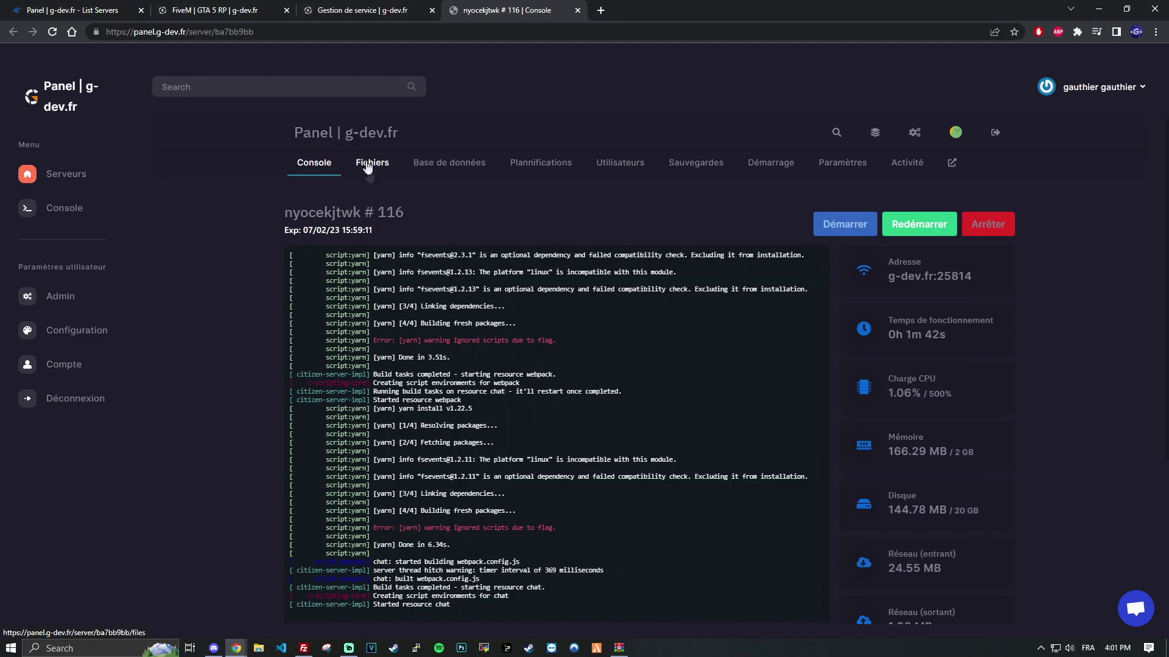
Copy the SFTP server address sftp://panel.g-dev.fr:2022 from the server's settings into FileZilla's host field
{"action": "left_click", "coordinate": [304, 649]}
{"action": "left_click_drag", "start_coordinate": [433, 6], "coordinate": [515, 64]}
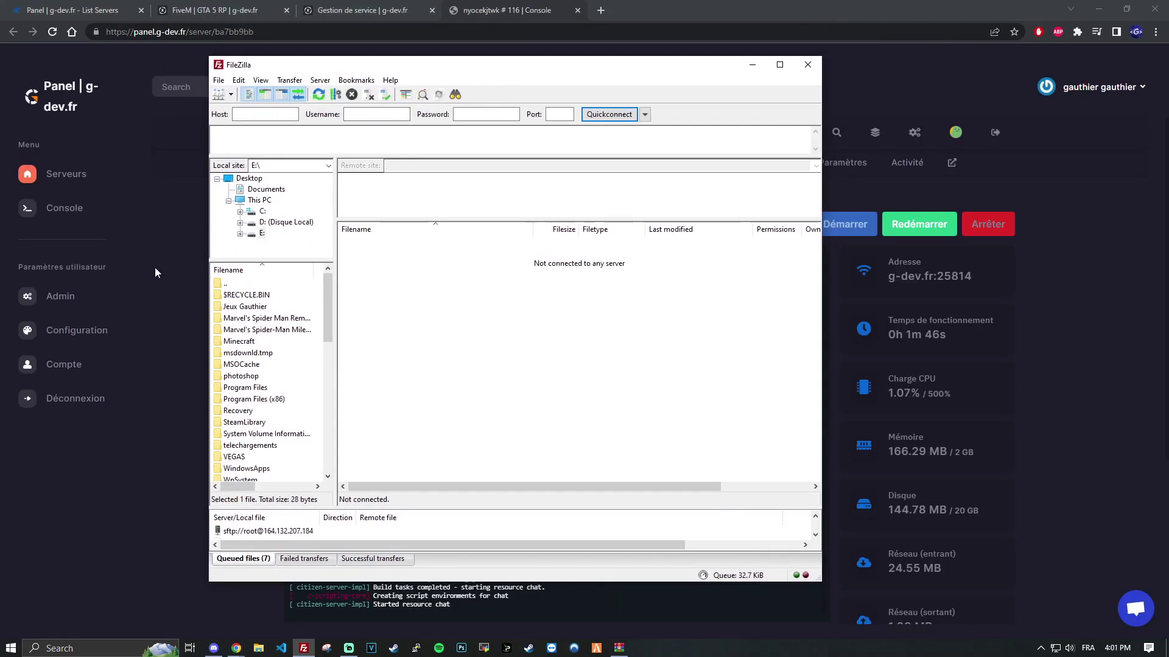
{"action": "left_click", "coordinate": [192, 166]}
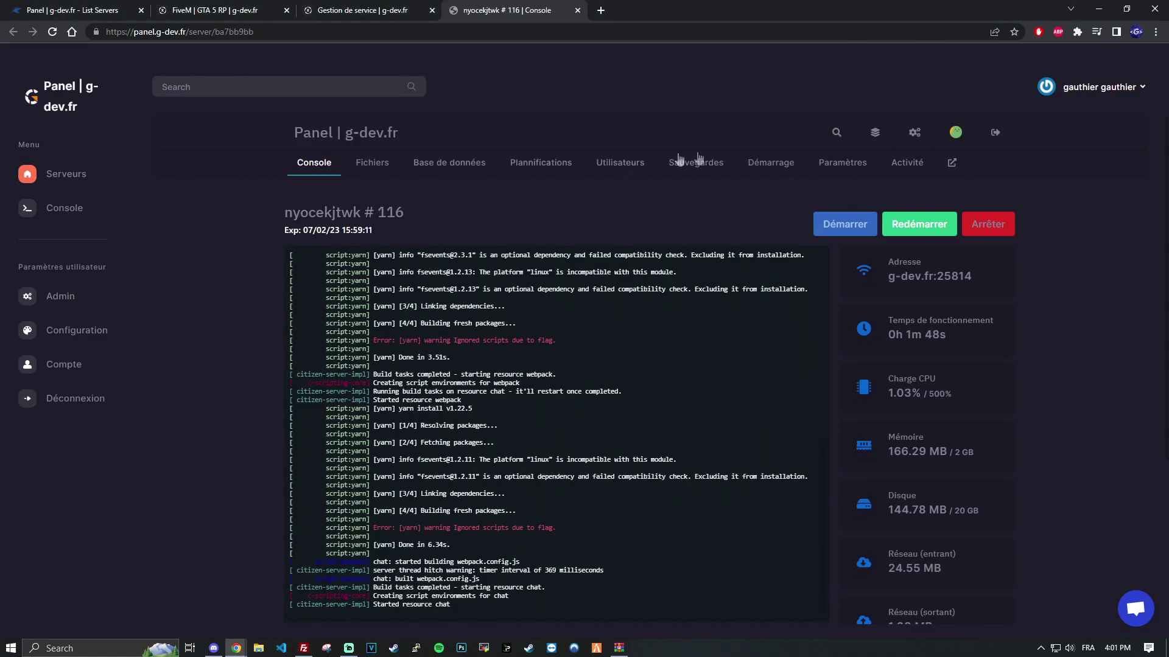
{"action": "left_click", "coordinate": [842, 163]}
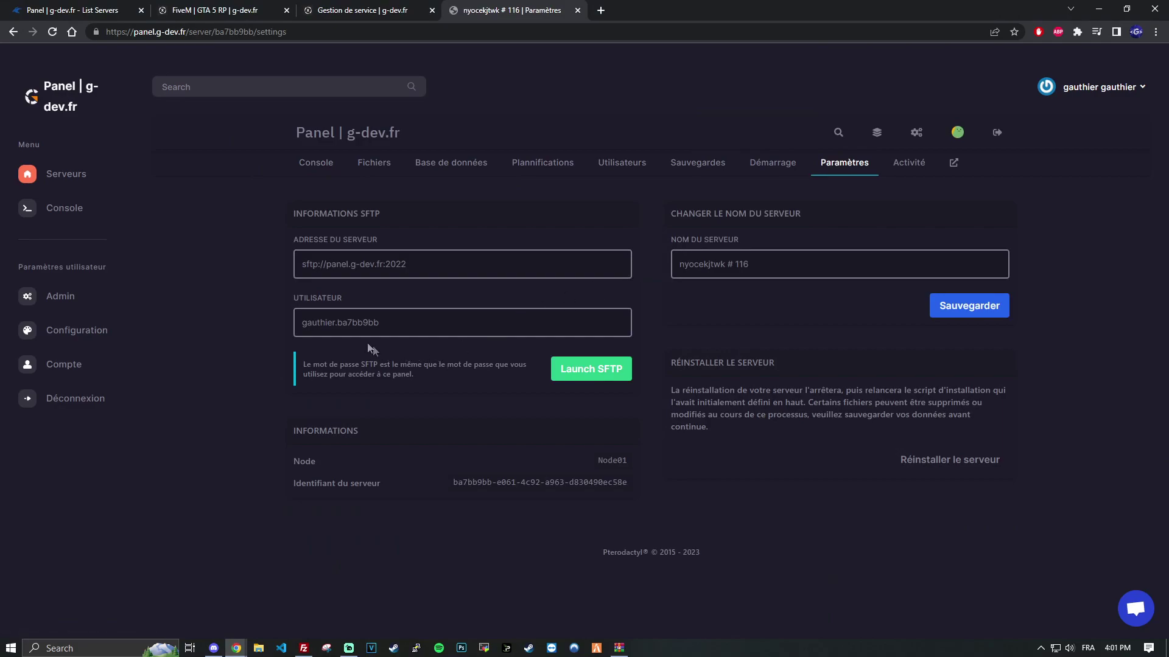
{"action": "left_click", "coordinate": [314, 261]}
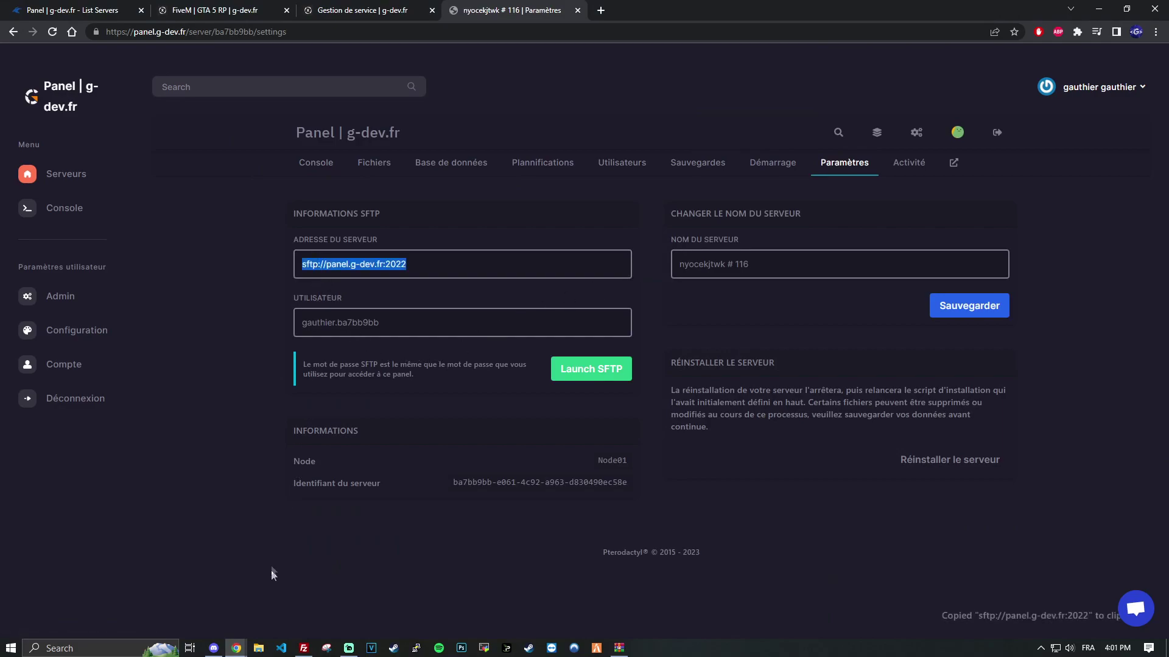
{"action": "left_click", "coordinate": [304, 648]}
{"action": "key", "text": "ctrl+v"}
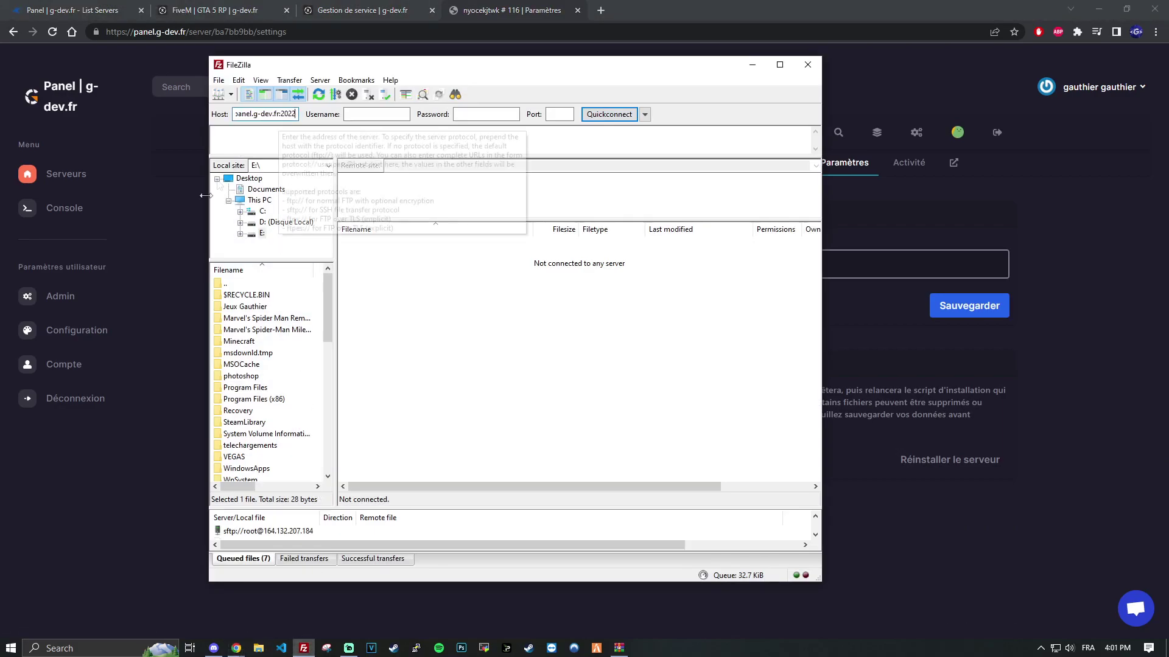
Copy the SFTP username from the panel into FileZilla, enter the account password and connect to the server
{"action": "key", "text": "alt+Tab"}
{"action": "left_click", "coordinate": [355, 332]}
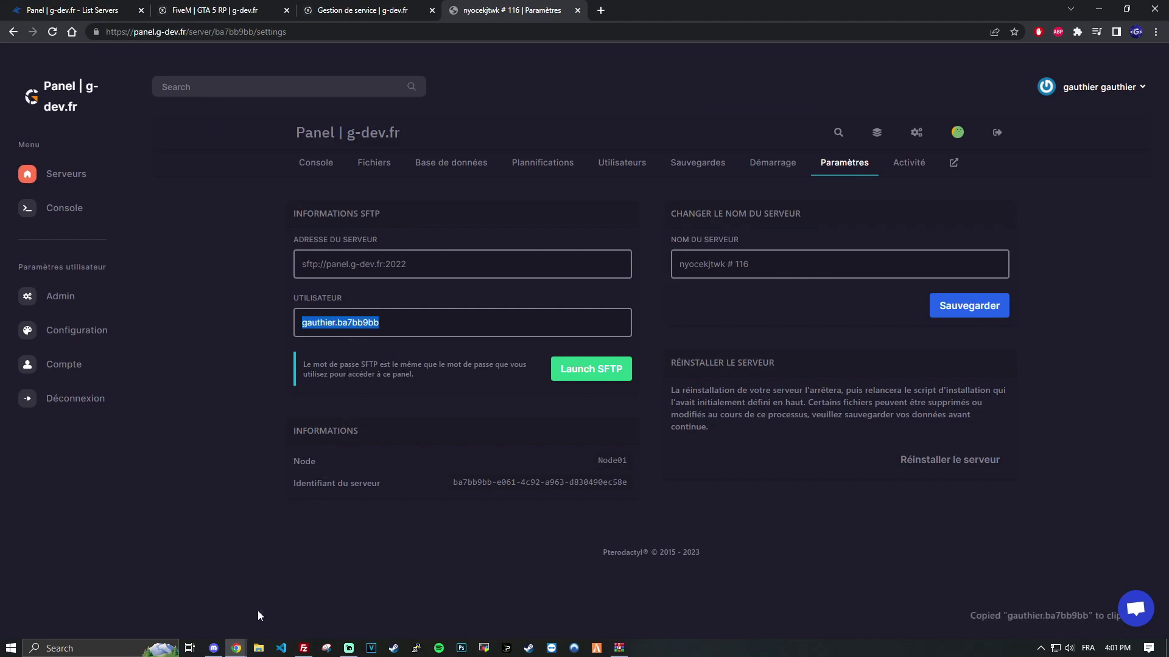
{"action": "left_click", "coordinate": [309, 650]}
{"action": "left_click", "coordinate": [368, 115]}
{"action": "key", "text": "ctrl+v"}
{"action": "left_click", "coordinate": [158, 420]}
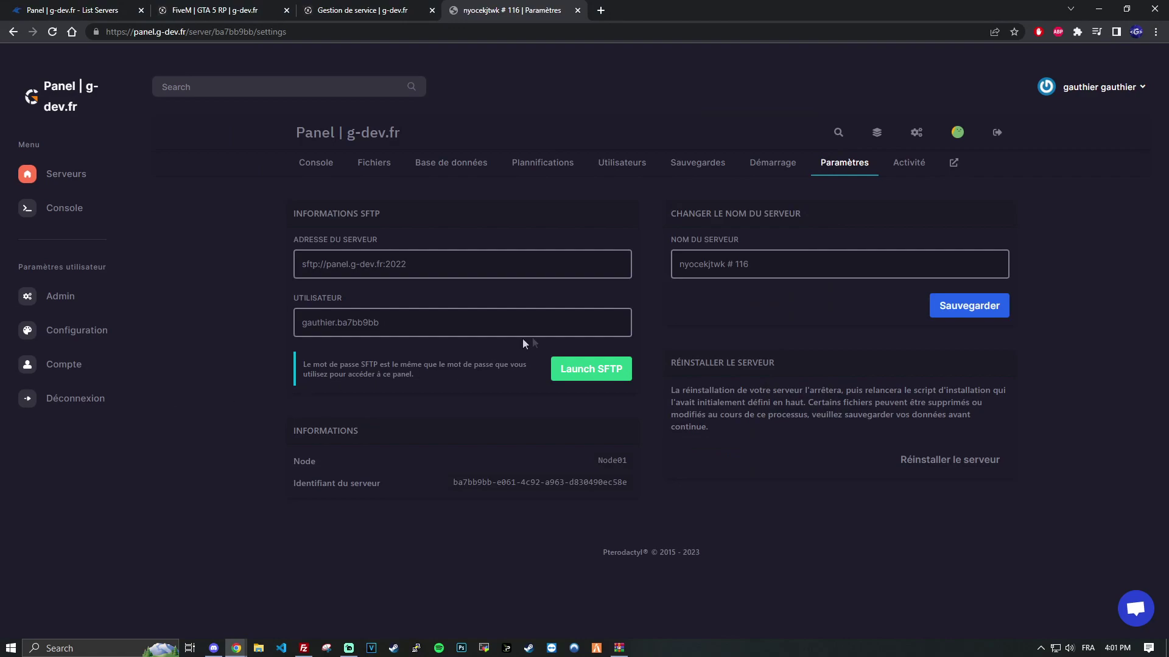
{"action": "left_click", "coordinate": [304, 649]}
{"action": "key", "text": "Return"}
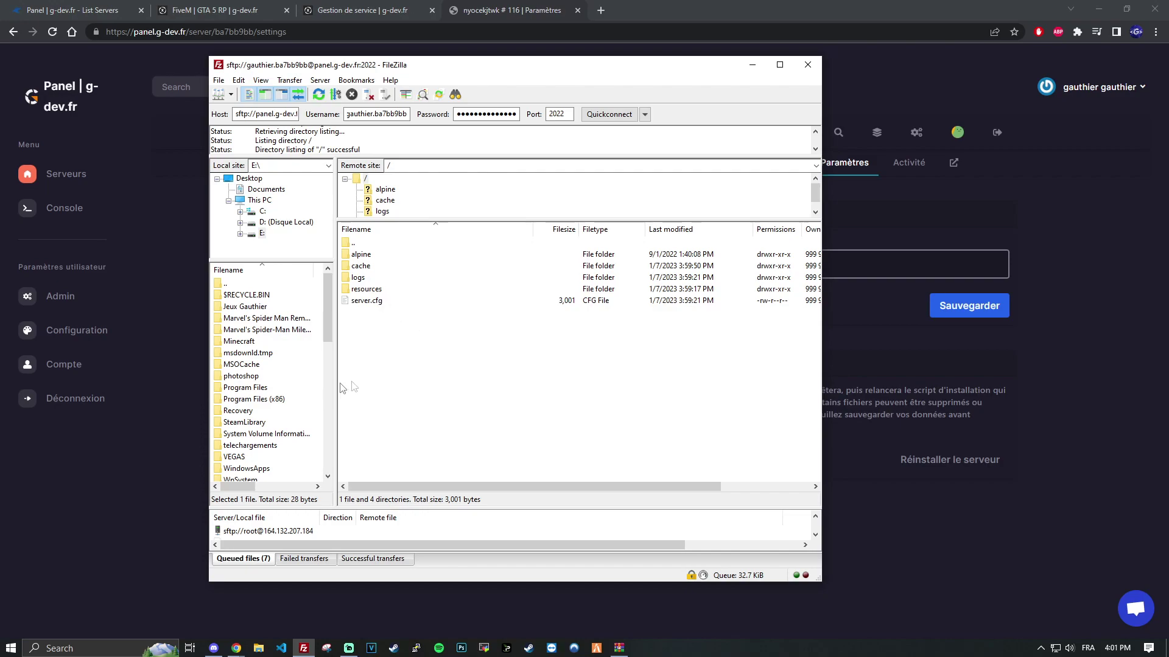
Switch to WinRAR and open the Base-serveur2 folder inside Base-serveur2.rar to examine the server files
{"action": "left_click", "coordinate": [385, 291]}
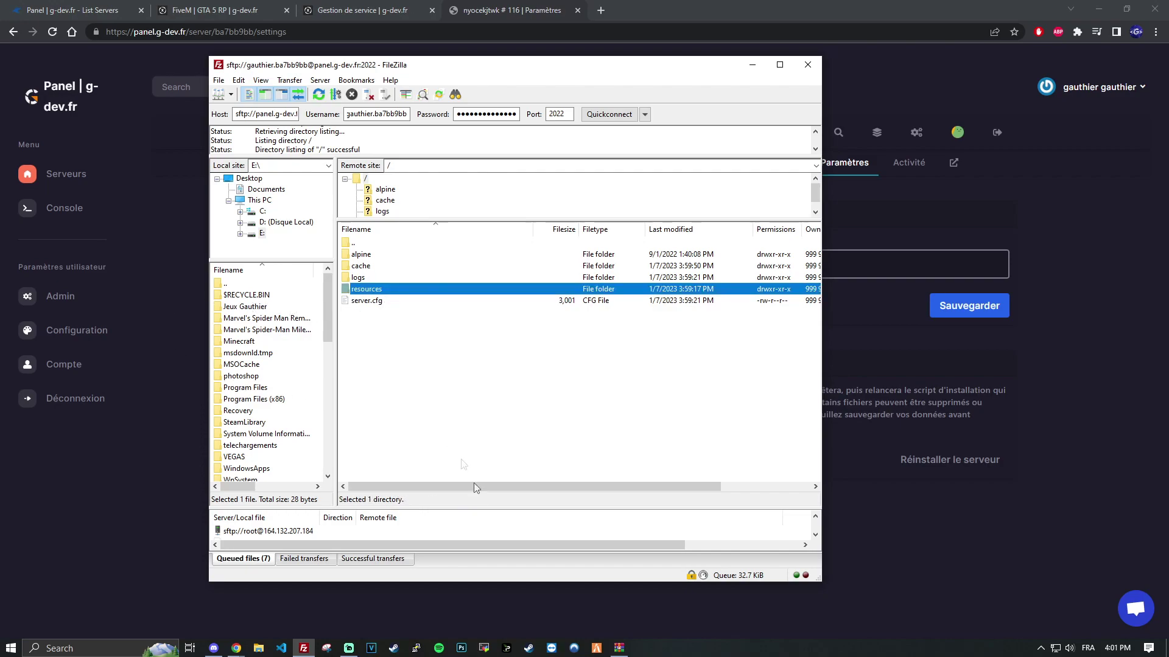
{"action": "left_click", "coordinate": [619, 648]}
{"action": "double_click", "coordinate": [508, 306]}
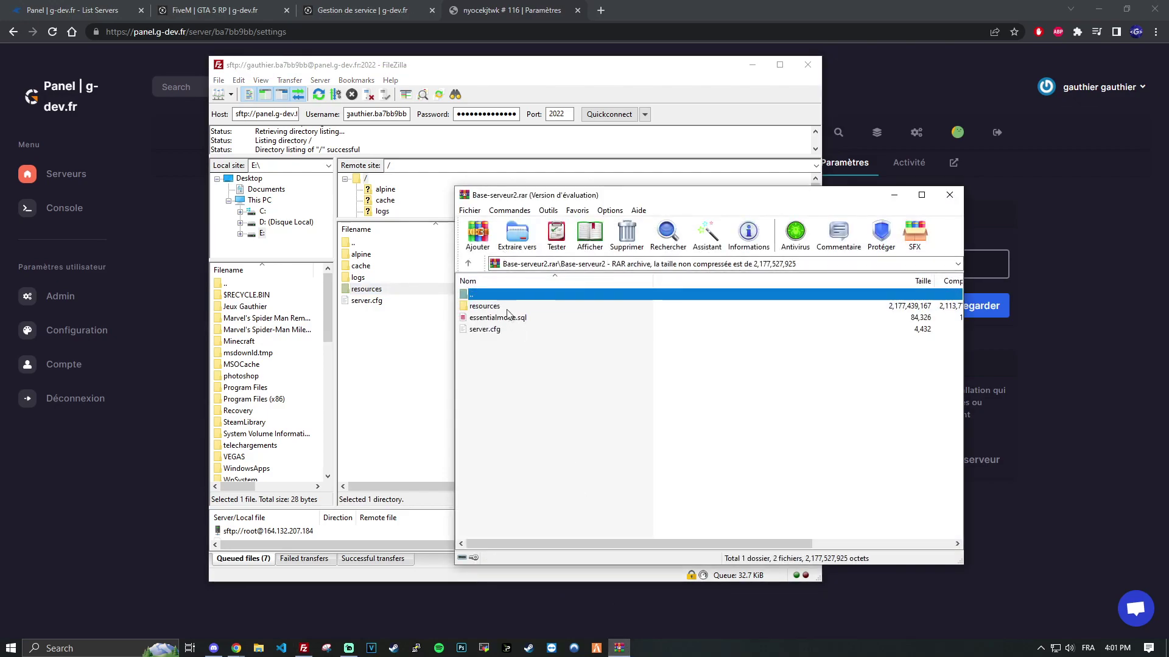
{"action": "left_click", "coordinate": [498, 329]}
{"action": "left_click", "coordinate": [539, 406]}
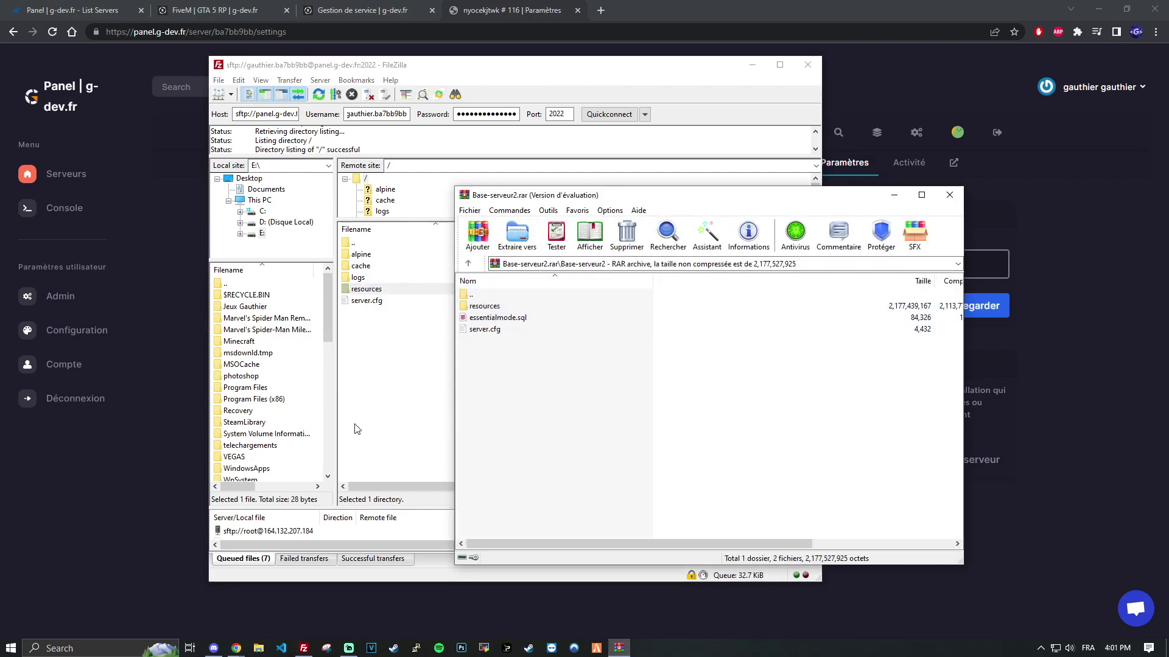
Delete the resources folder and server.cfg from the server's container directory in the panel's file manager
{"action": "left_click", "coordinate": [157, 410]}
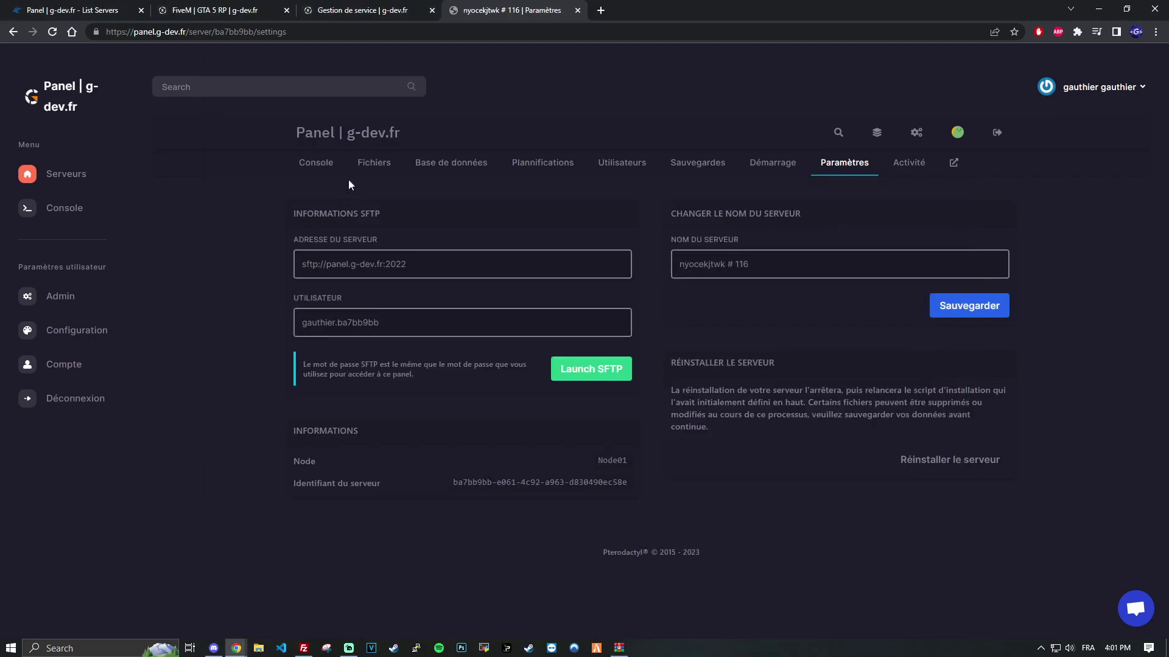
{"action": "left_click", "coordinate": [373, 162]}
{"action": "left_click", "coordinate": [300, 330]}
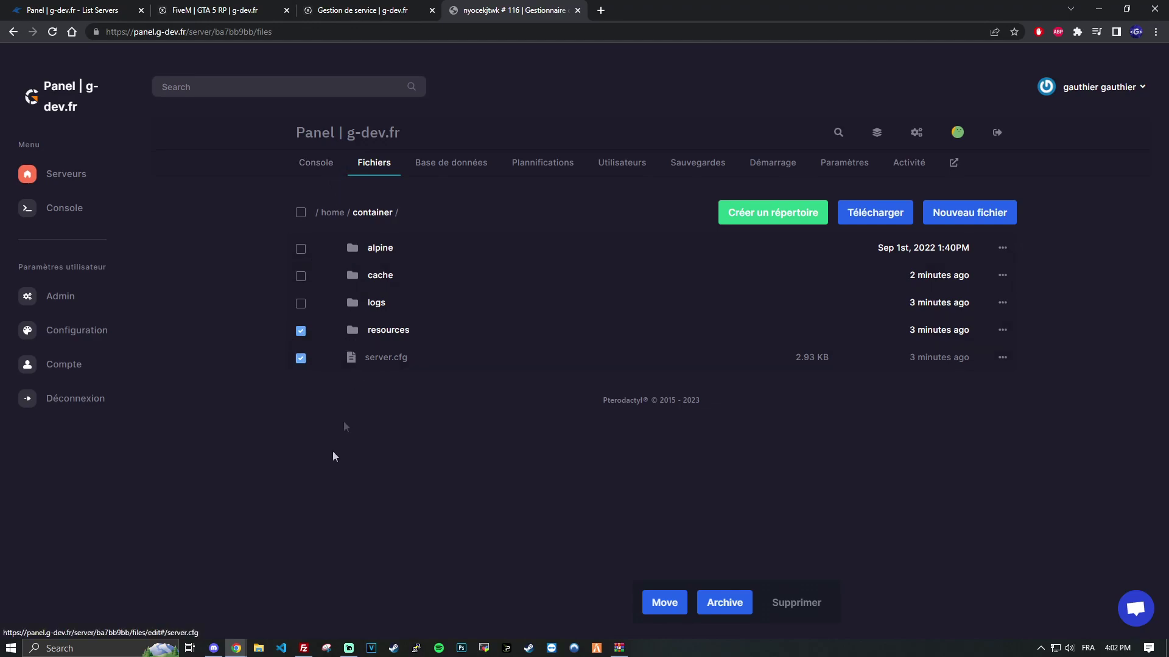
{"action": "left_click", "coordinate": [302, 649]}
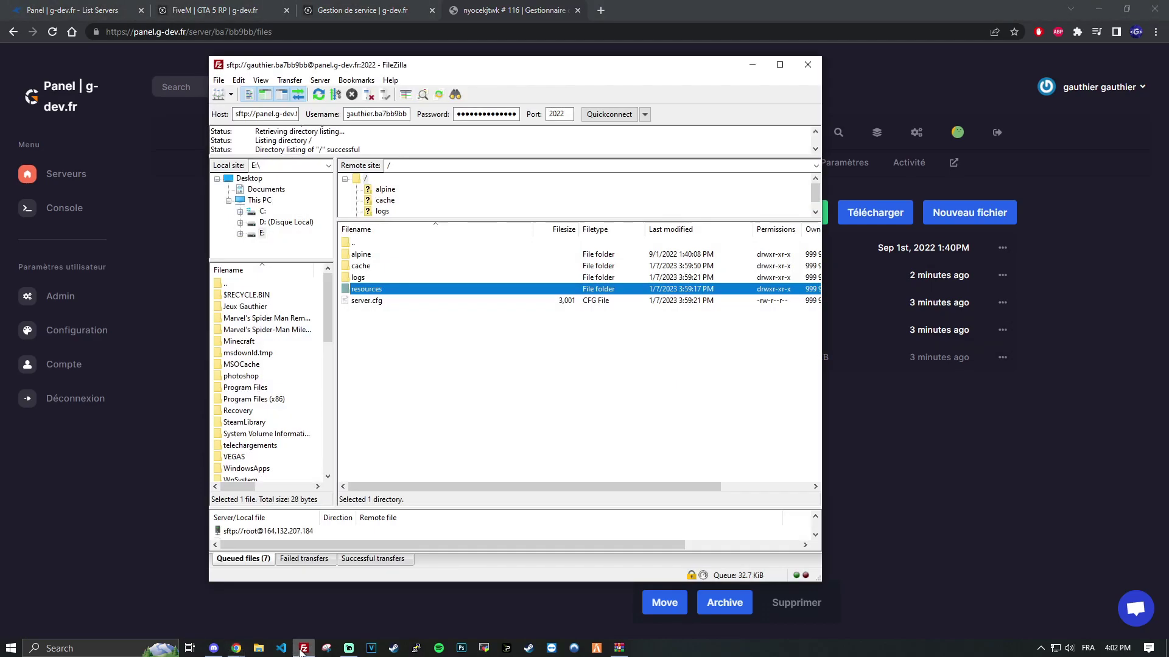
{"action": "left_click", "coordinate": [302, 649]}
{"action": "left_click", "coordinate": [803, 603]}
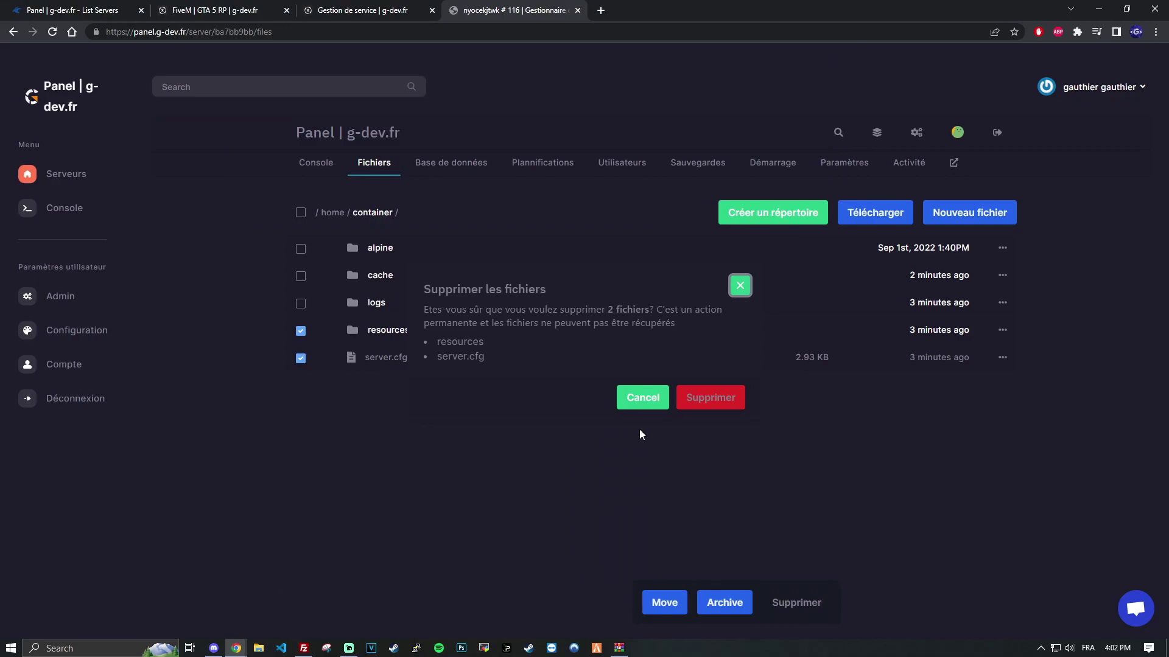
{"action": "left_click", "coordinate": [695, 396]}
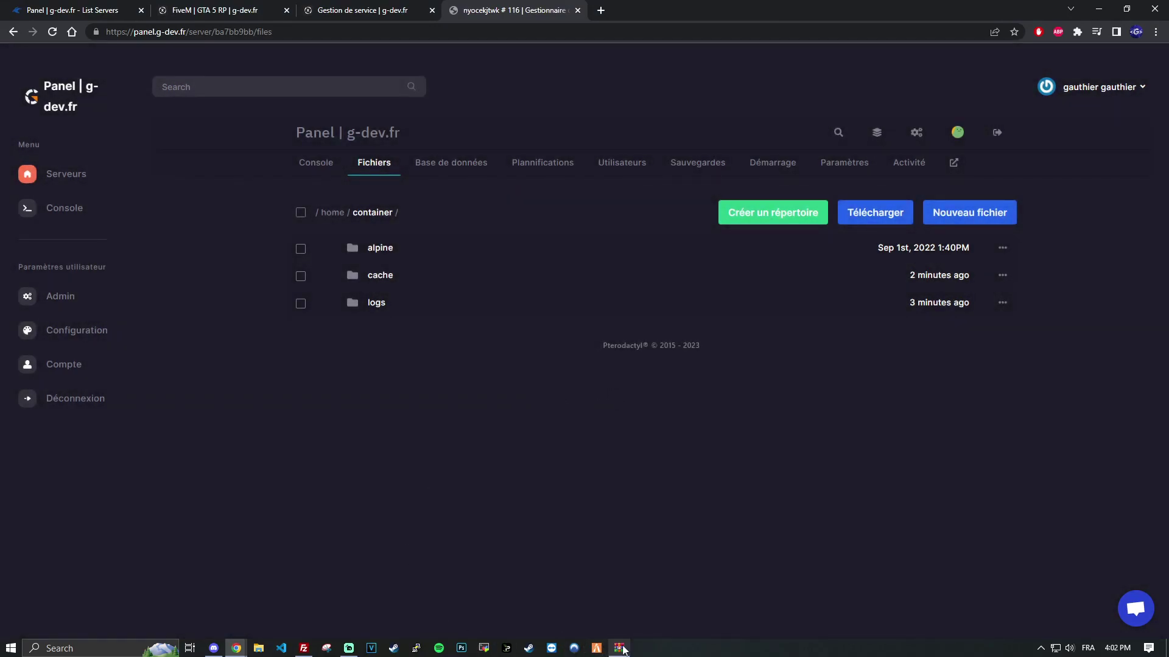
Return to FileZilla and refresh the remote root directory listing
{"action": "left_click", "coordinate": [619, 648]}
{"action": "left_click", "coordinate": [304, 648]}
{"action": "left_click", "coordinate": [619, 648]}
{"action": "right_click", "coordinate": [390, 339]}
{"action": "left_click", "coordinate": [438, 433]}
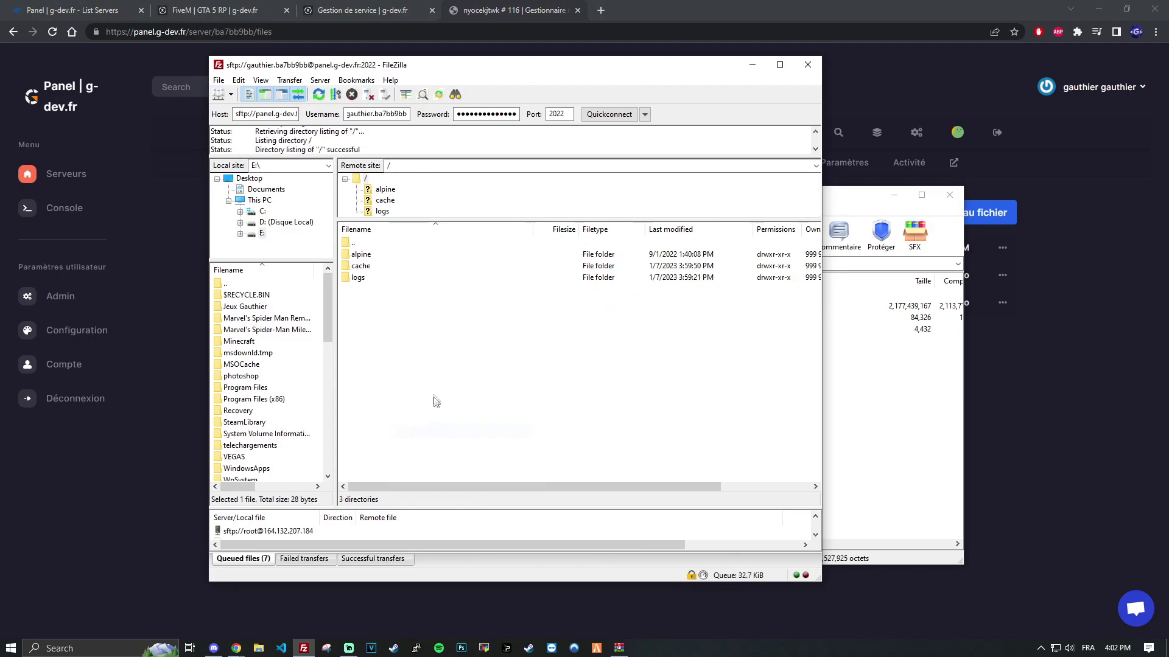
Upload the resources folder and server.cfg from the Base-serveur2.rar archive to the server's root directory in FileZilla
{"action": "left_click", "coordinate": [905, 369]}
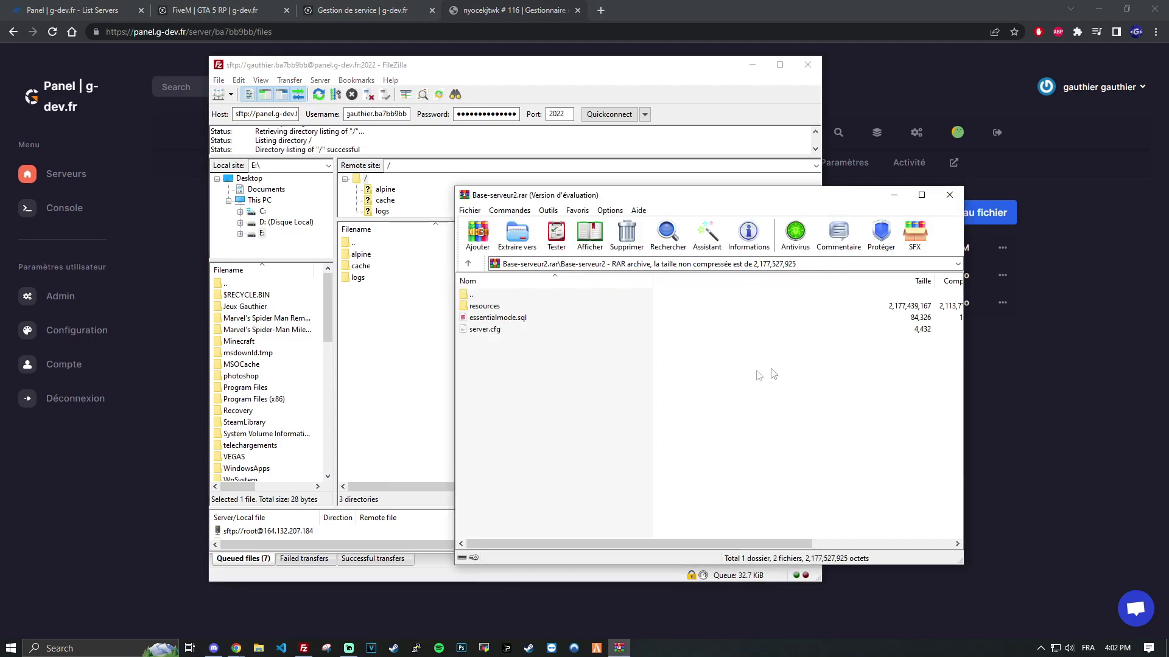
{"action": "left_click", "coordinate": [502, 330]}
{"action": "left_click", "coordinate": [492, 307], "text": "ctrl"}
{"action": "left_click_drag", "start_coordinate": [492, 307], "coordinate": [423, 372]}
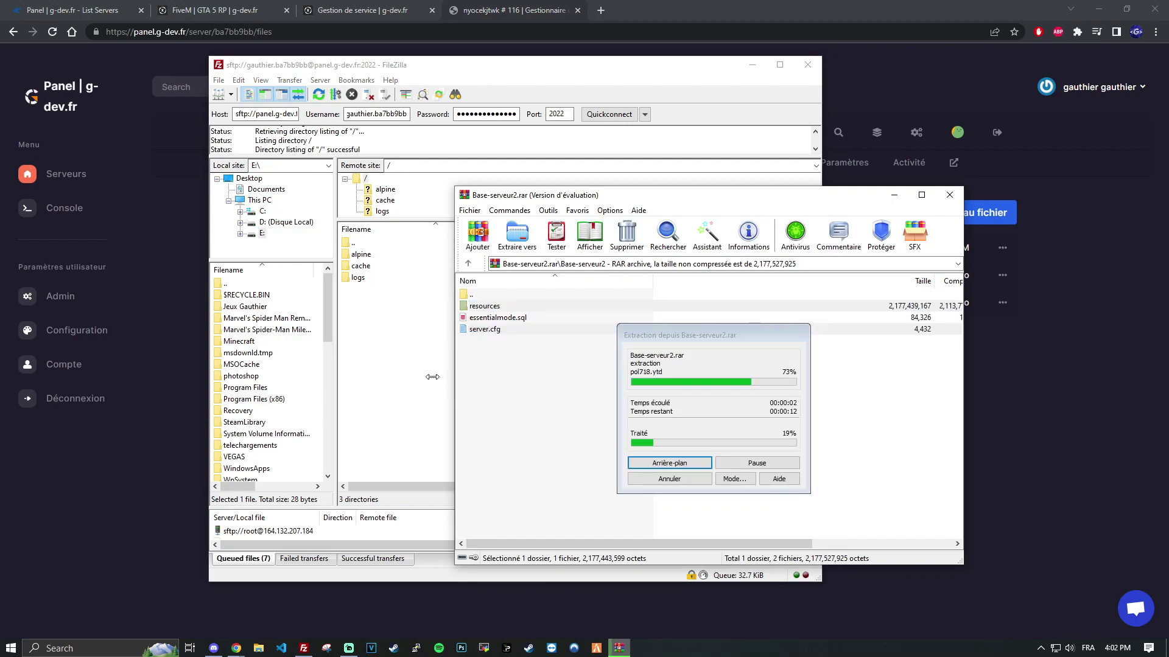
Create a new database named serveur for the server in the hosting panel
{"action": "left_click", "coordinate": [178, 422]}
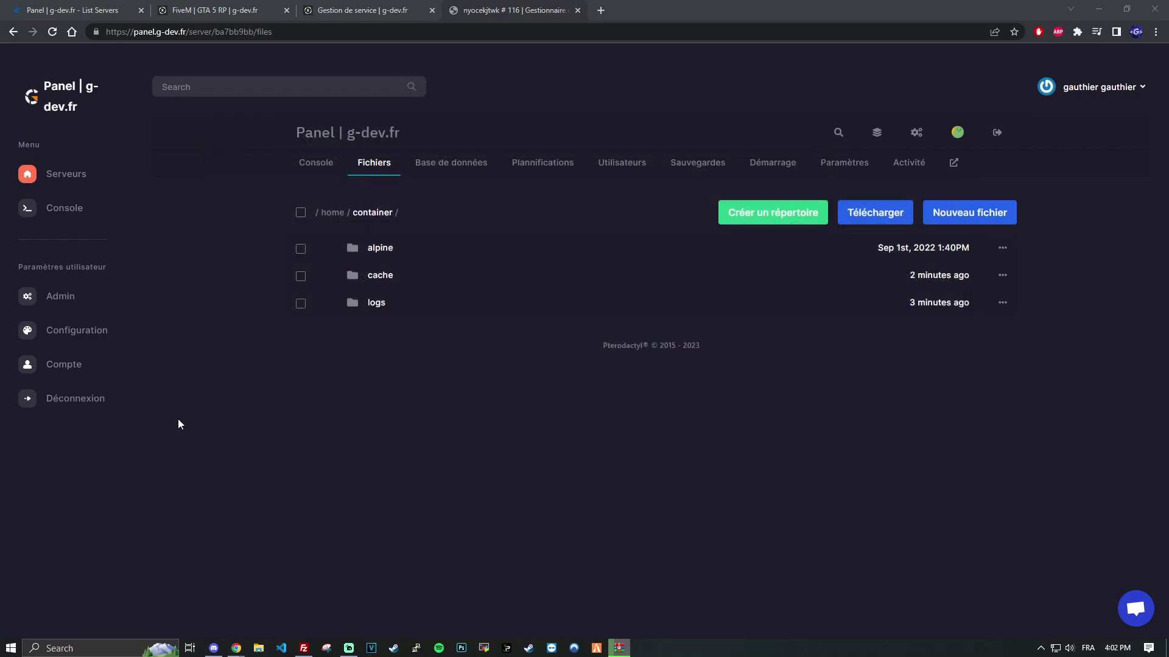
{"action": "left_click", "coordinate": [467, 164]}
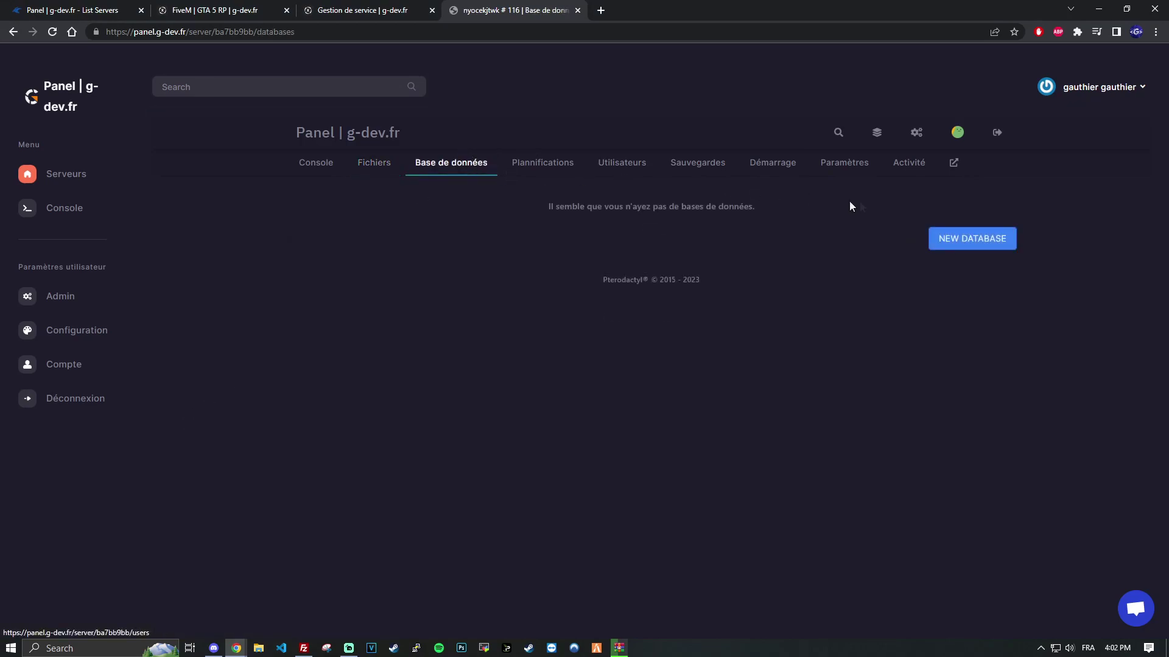
{"action": "left_click", "coordinate": [957, 241]}
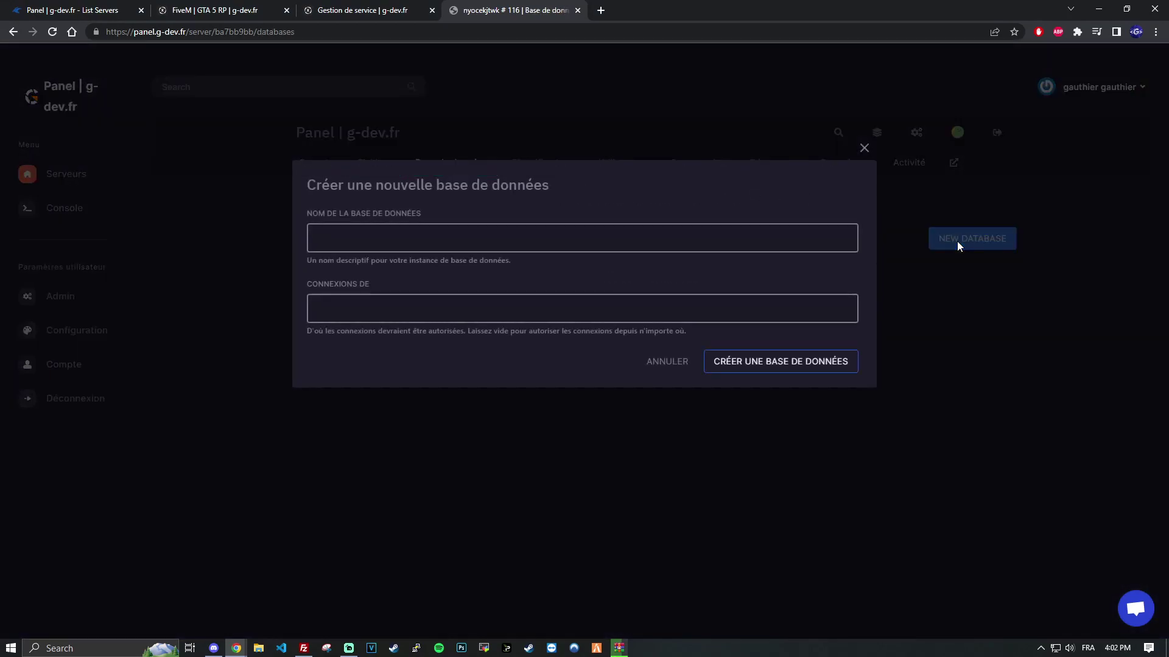
{"action": "left_click", "coordinate": [398, 245]}
{"action": "type", "text": "serveur"}
{"action": "left_click", "coordinate": [748, 363]}
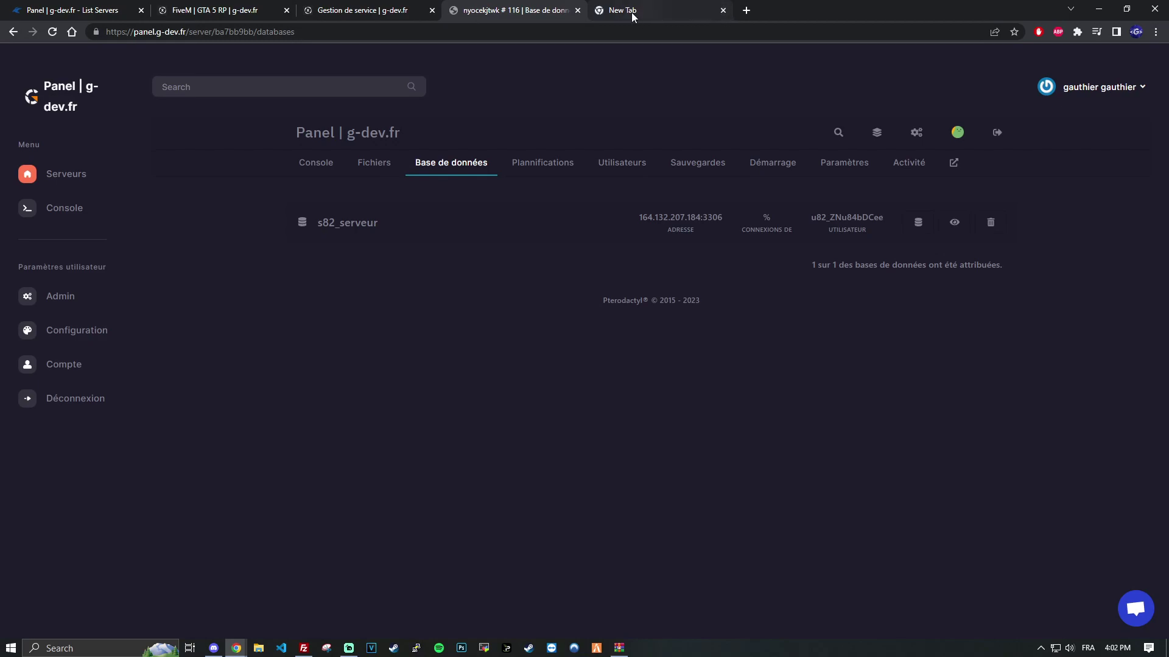
Open the phpMyAdmin login page and fill in the username with the database user copied from the hosting panel
{"action": "left_click", "coordinate": [610, 15]}
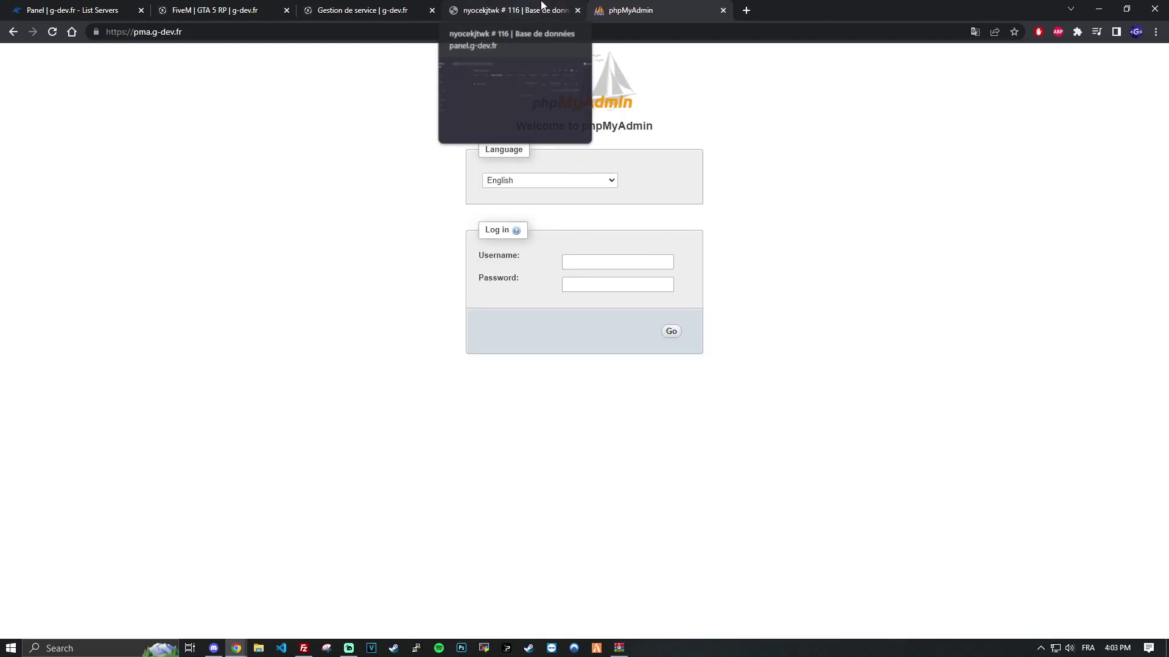
{"action": "left_click", "coordinate": [541, 9]}
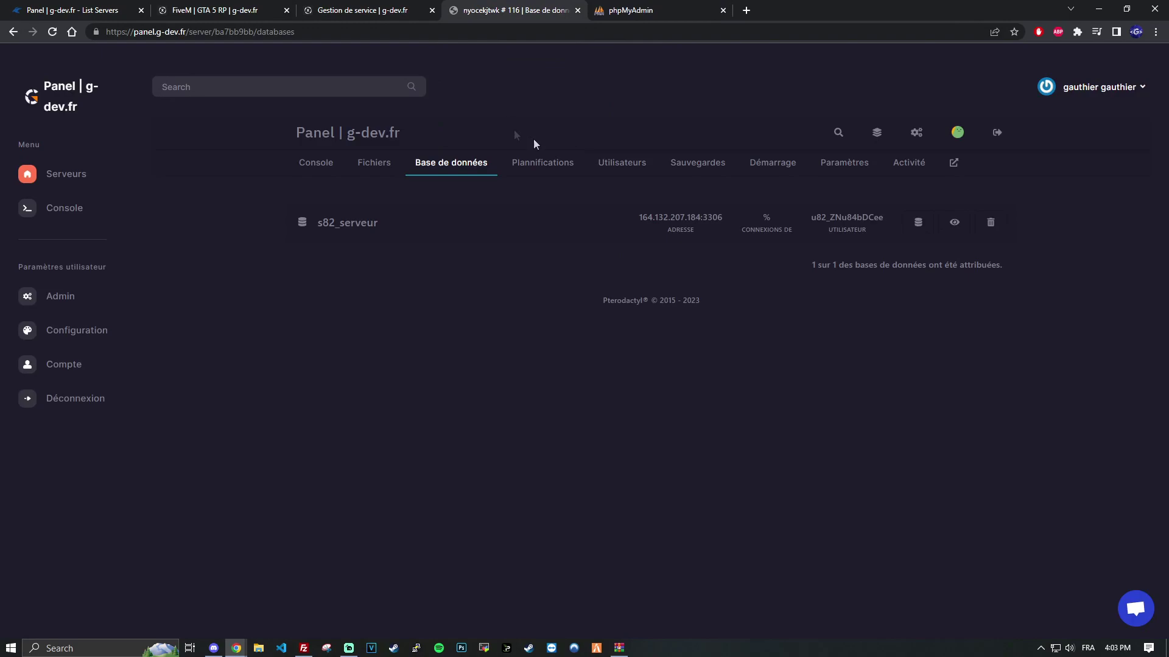
{"action": "left_click", "coordinate": [827, 224]}
{"action": "left_click", "coordinate": [652, 8]}
{"action": "left_click", "coordinate": [578, 263]}
{"action": "key", "text": "ctrl+v"}
Copy the database password from the panel's connection details, enter it in phpMyAdmin's password field and log in
{"action": "left_click", "coordinate": [557, 14]}
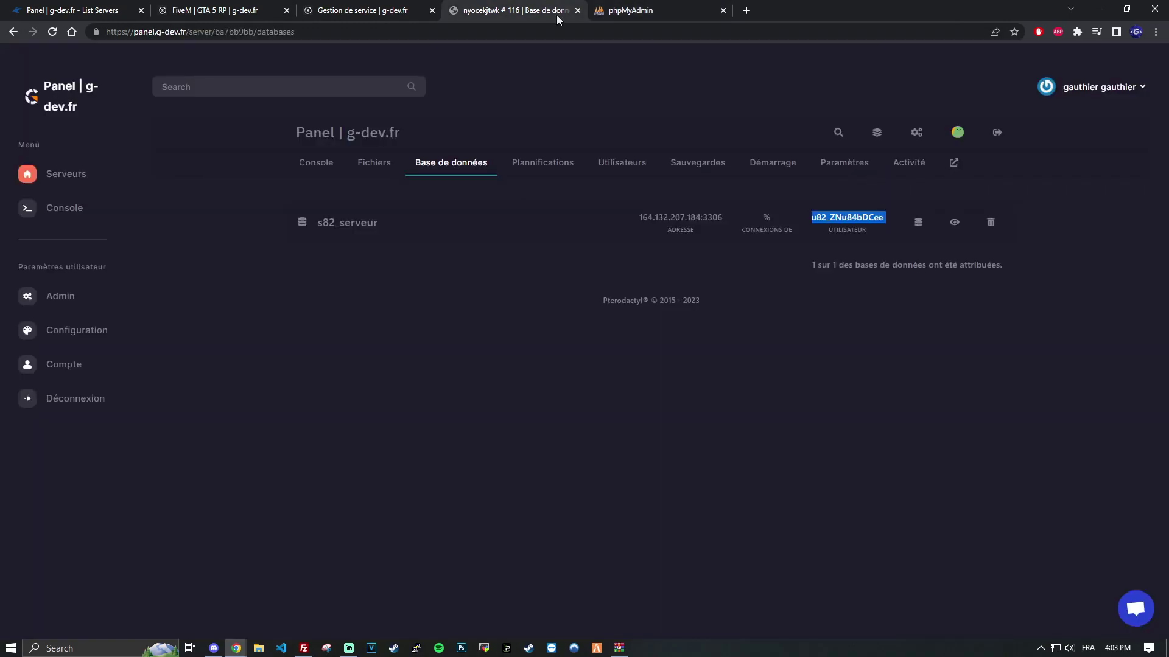
{"action": "left_click", "coordinate": [954, 223]}
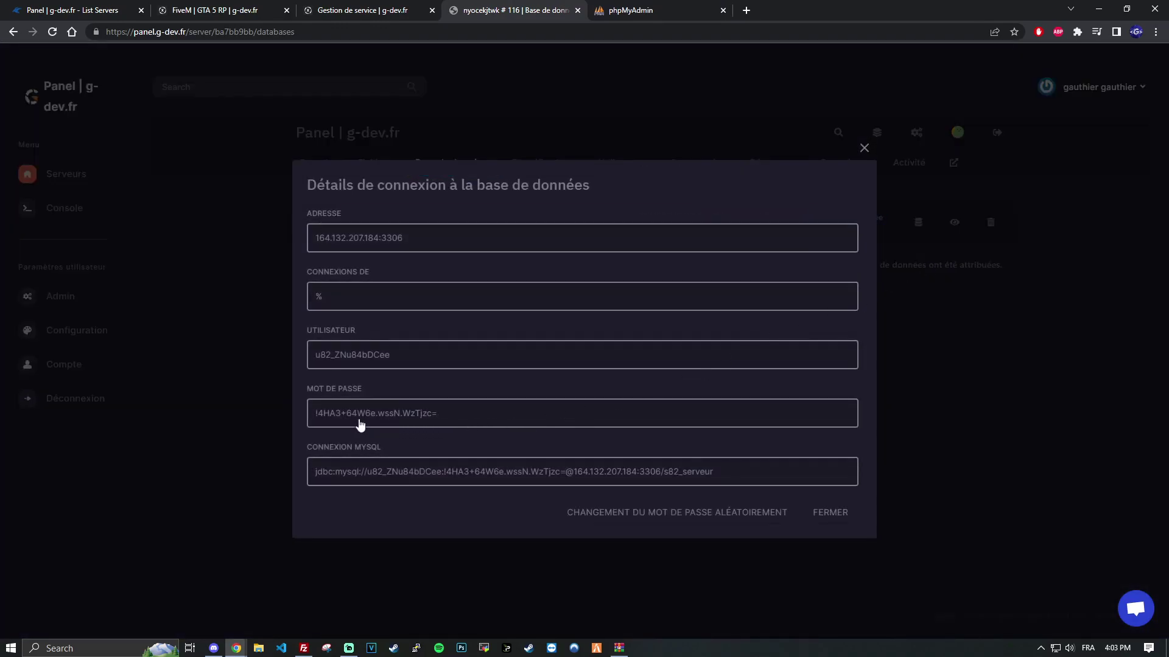
{"action": "left_click", "coordinate": [361, 420]}
{"action": "left_click", "coordinate": [575, 160]}
{"action": "left_click", "coordinate": [631, 10]}
{"action": "left_click", "coordinate": [575, 284]}
{"action": "key", "text": "ctrl+v"}
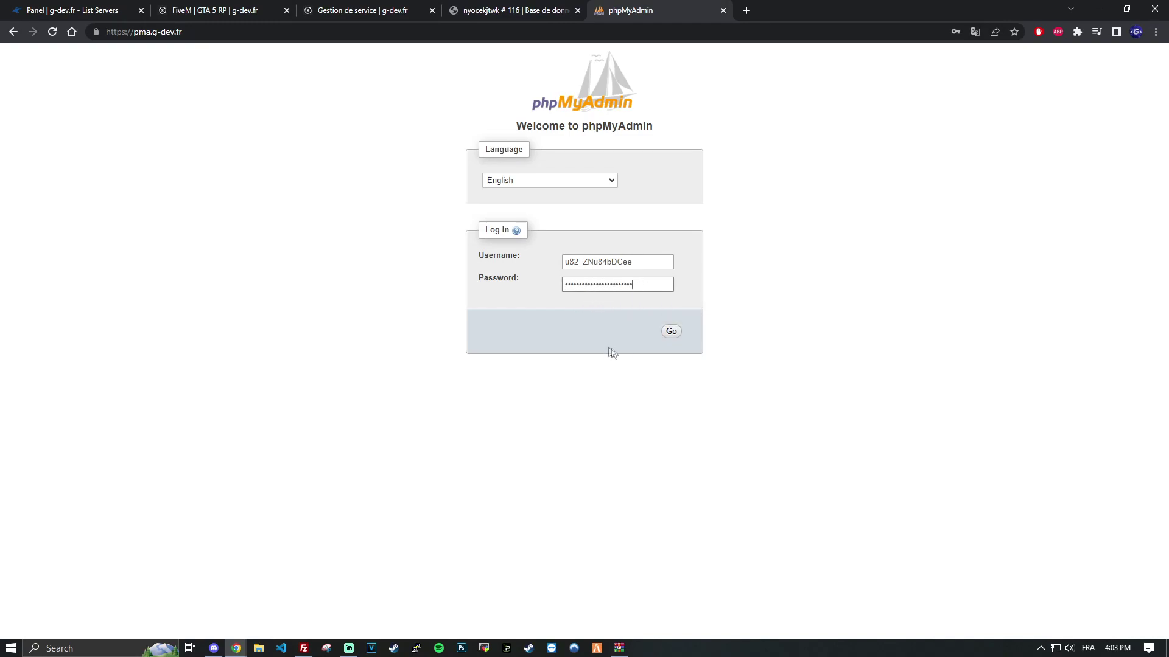
{"action": "left_click", "coordinate": [669, 334]}
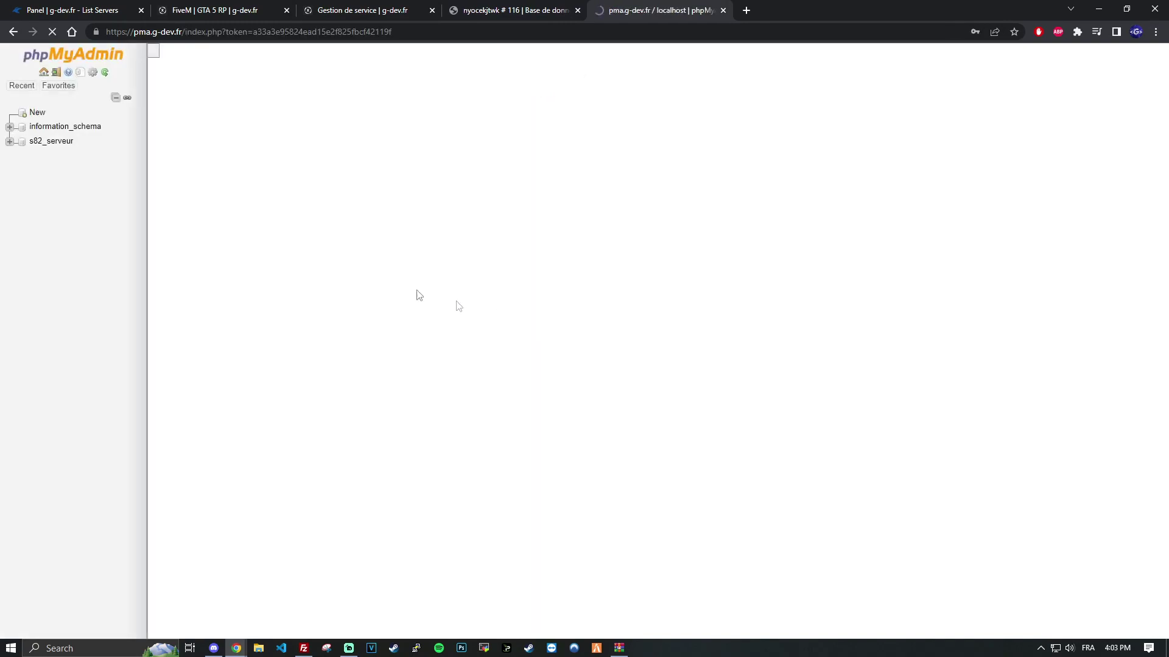
Open the import page for the s82_serveur database and extract essentialmode.sql from Base-serveur2.rar into the Downloads folder
{"action": "left_click", "coordinate": [61, 142]}
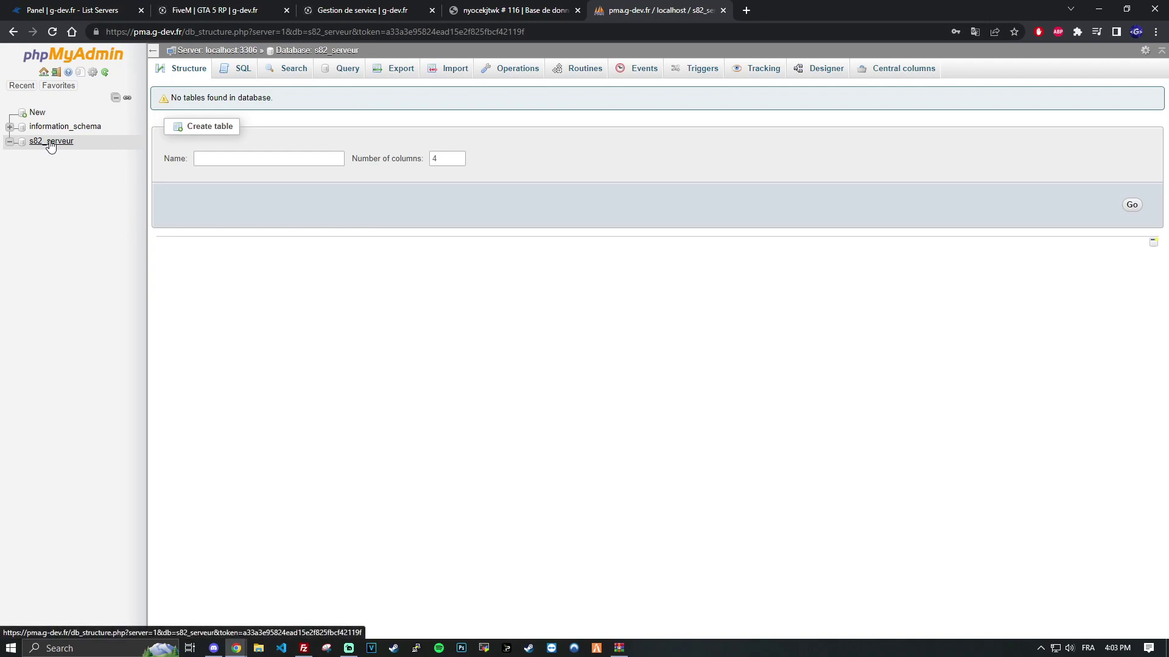
{"action": "left_click", "coordinate": [436, 73]}
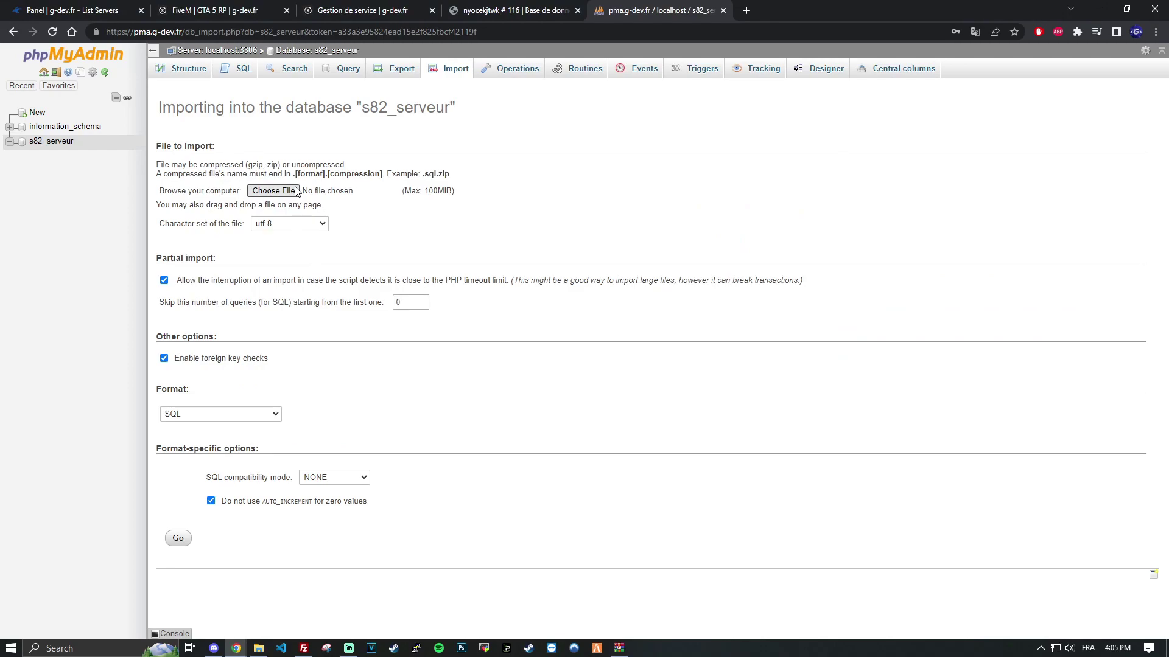
{"action": "left_click", "coordinate": [619, 648]}
{"action": "left_click", "coordinate": [728, 395]}
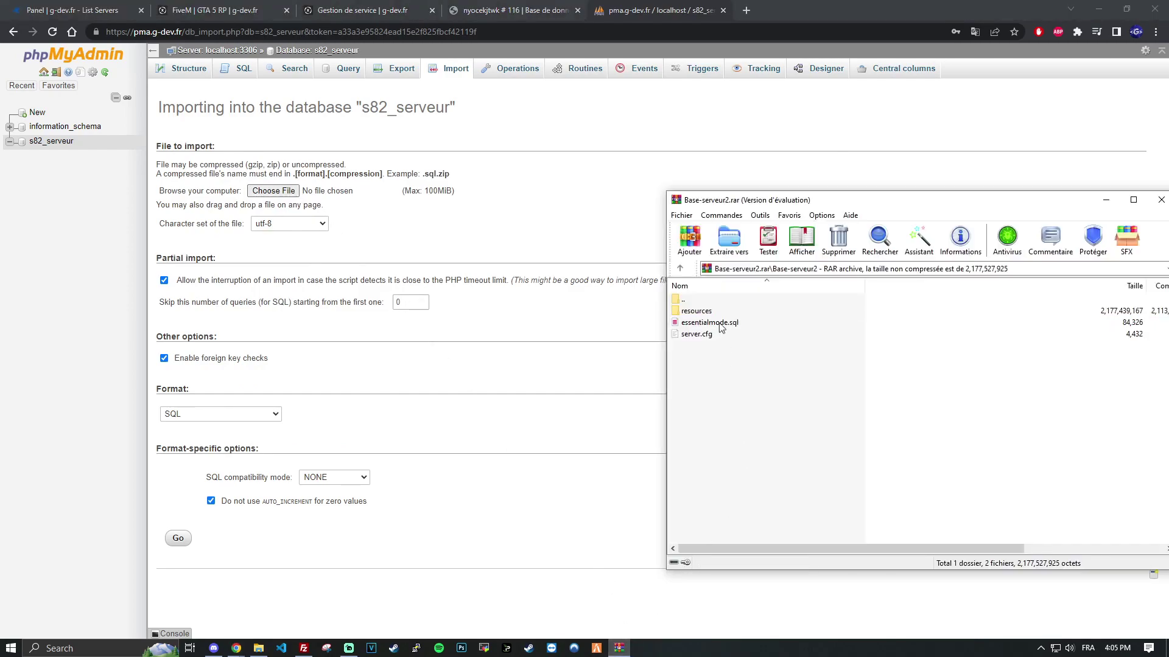
{"action": "left_click", "coordinate": [722, 328]}
{"action": "left_click", "coordinate": [259, 648]}
{"action": "left_click_drag", "start_coordinate": [894, 322], "coordinate": [357, 420]}
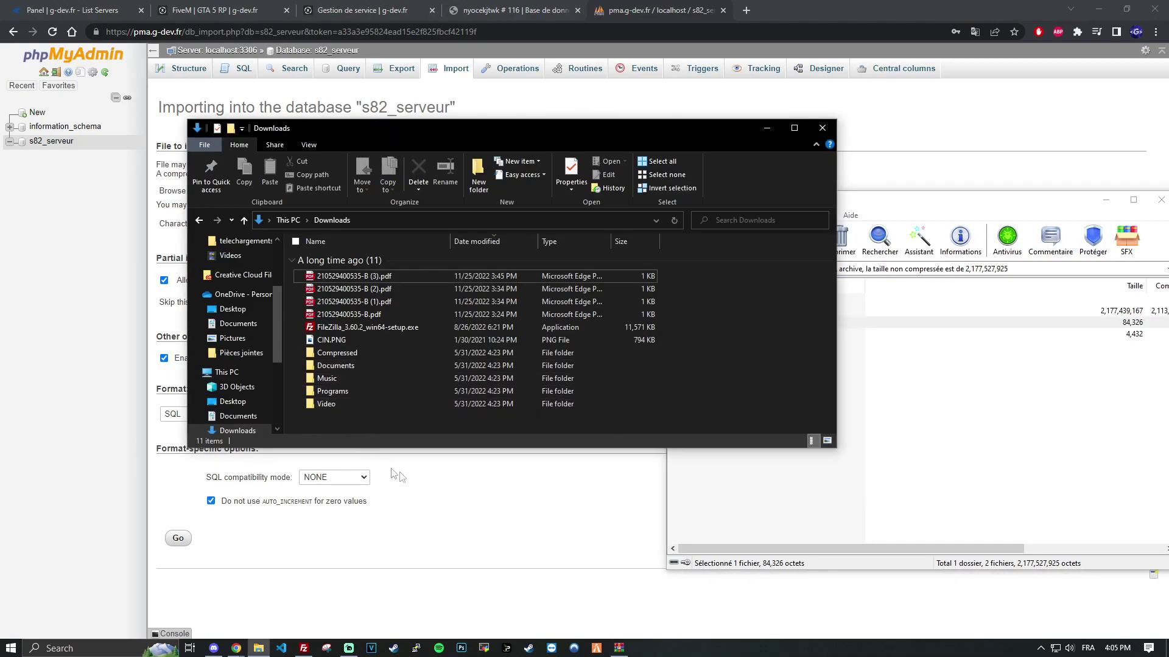
{"action": "left_click", "coordinate": [422, 555]}
Import essentialmode.sql from the Downloads folder into the s82_serveur database with the default SQL options
{"action": "left_click", "coordinate": [272, 192]}
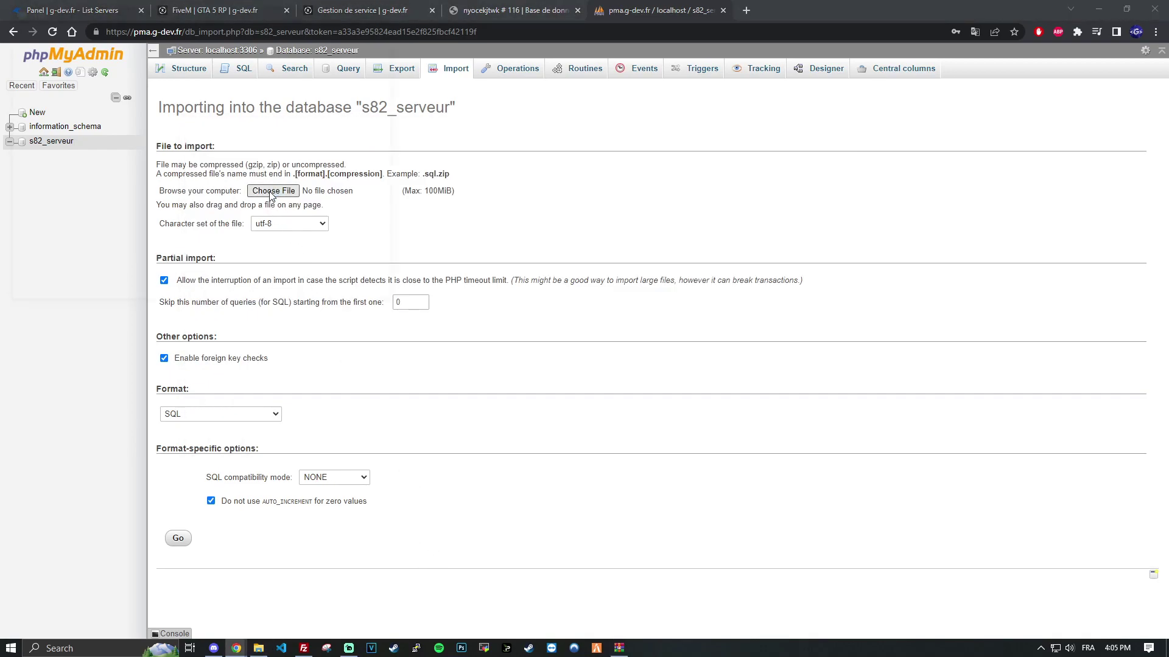
{"action": "left_click", "coordinate": [55, 71]}
{"action": "left_click", "coordinate": [451, 147]}
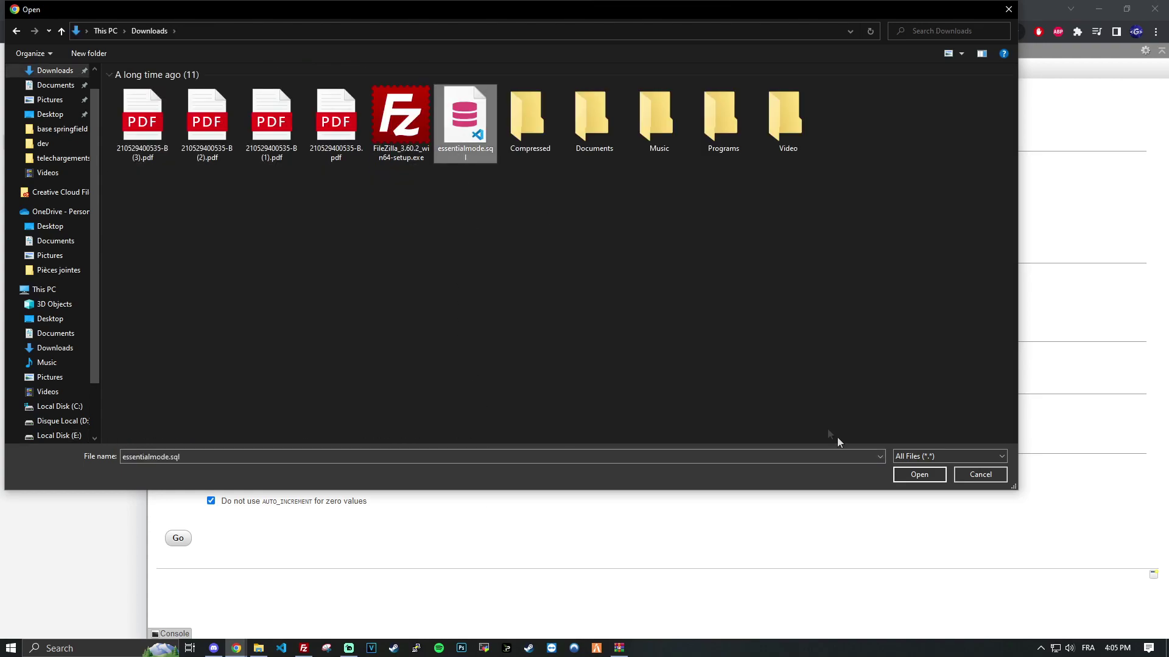
{"action": "left_click", "coordinate": [919, 475]}
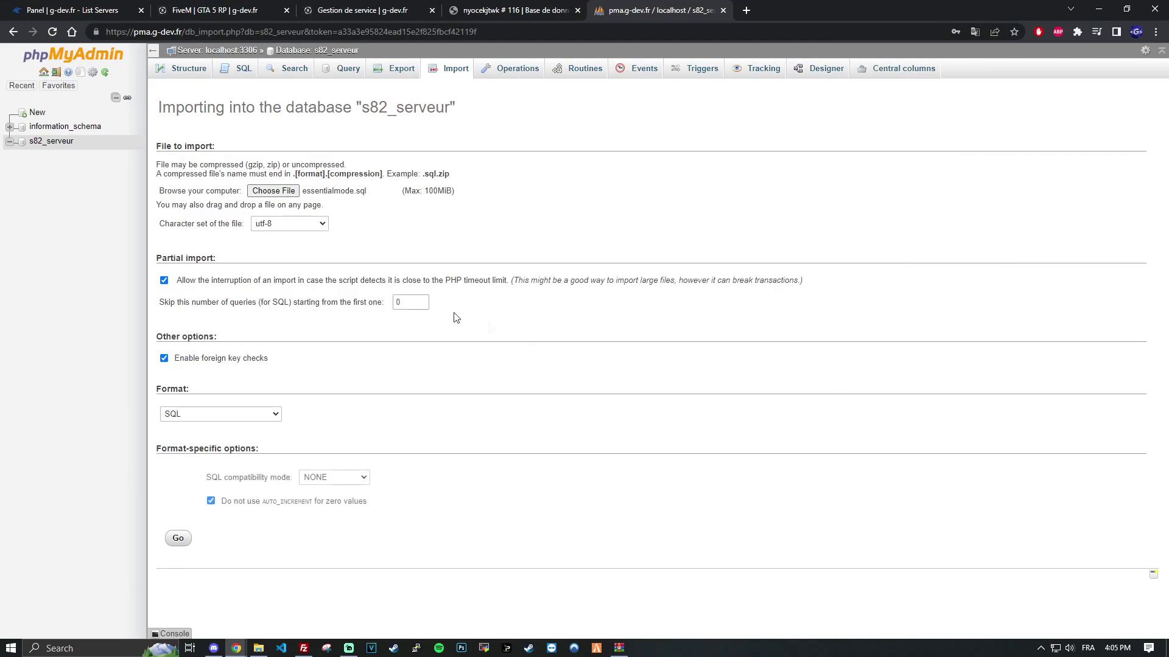
{"action": "left_click", "coordinate": [179, 540]}
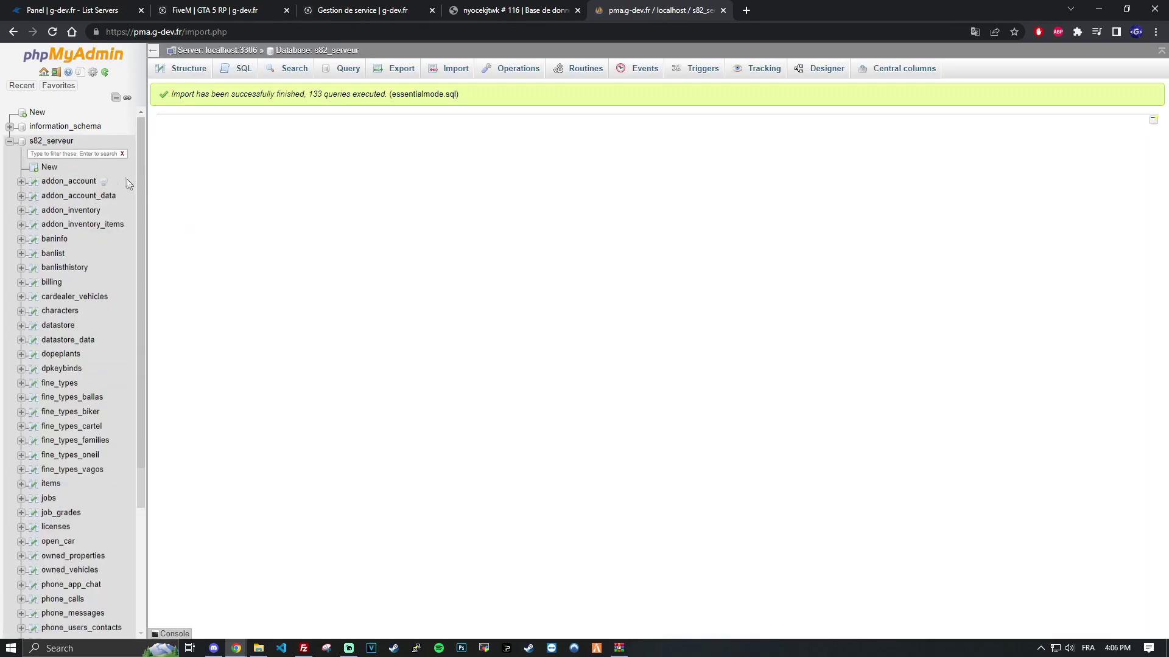
{"action": "left_click", "coordinate": [56, 125]}
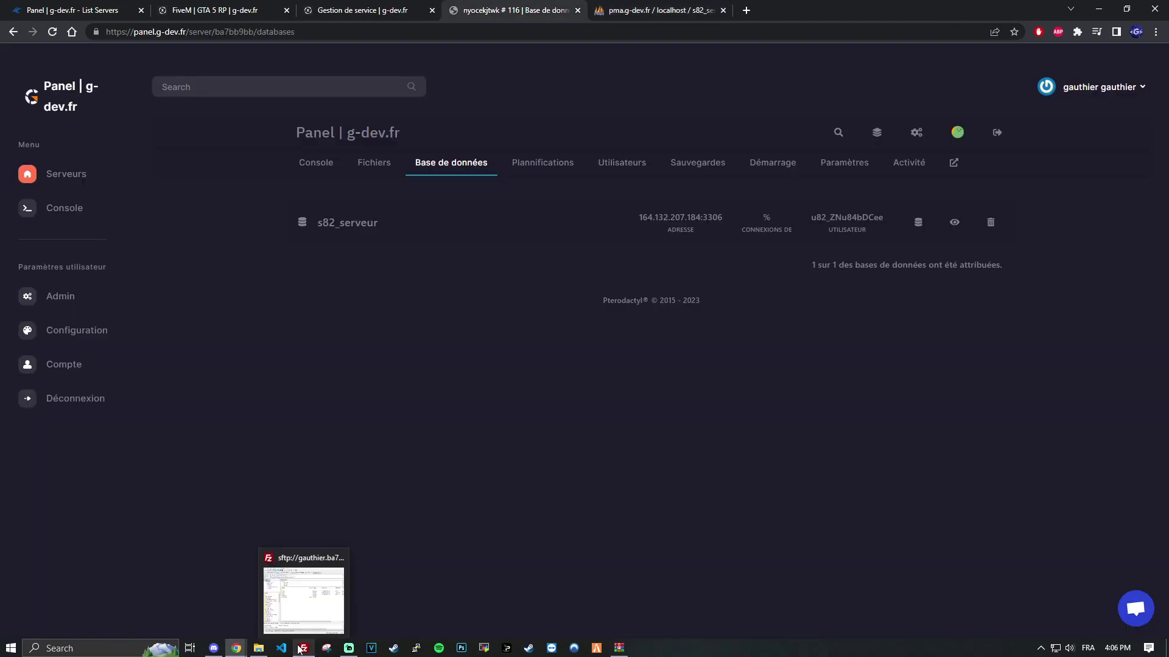
{"action": "left_click", "coordinate": [301, 649]}
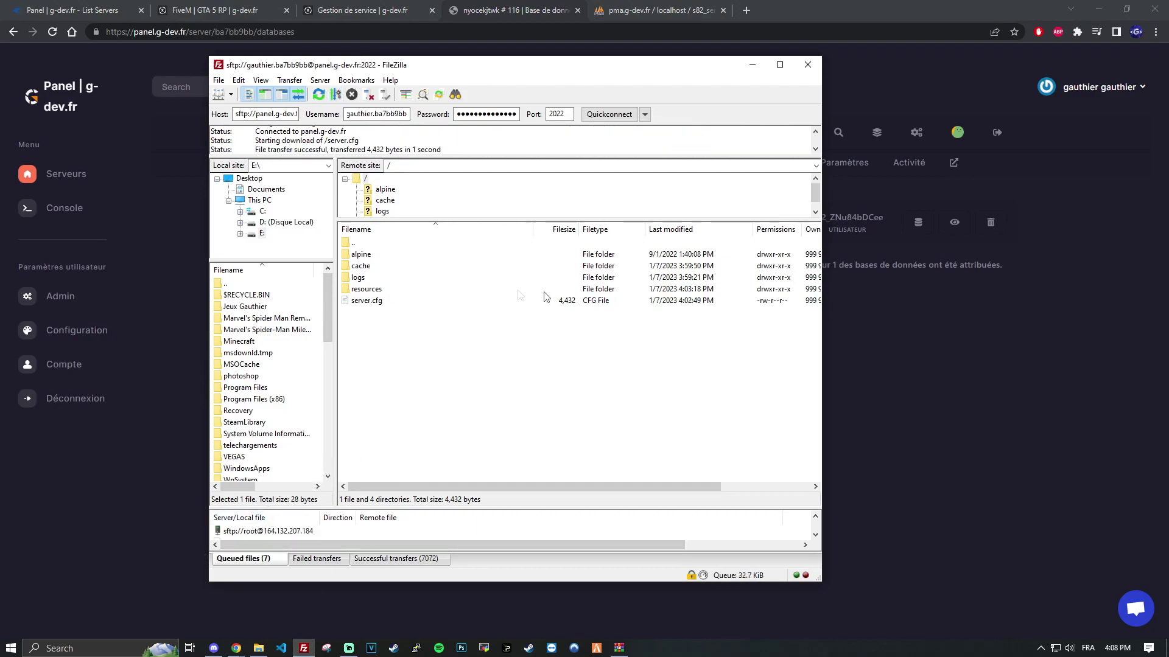
{"action": "left_click", "coordinate": [359, 301]}
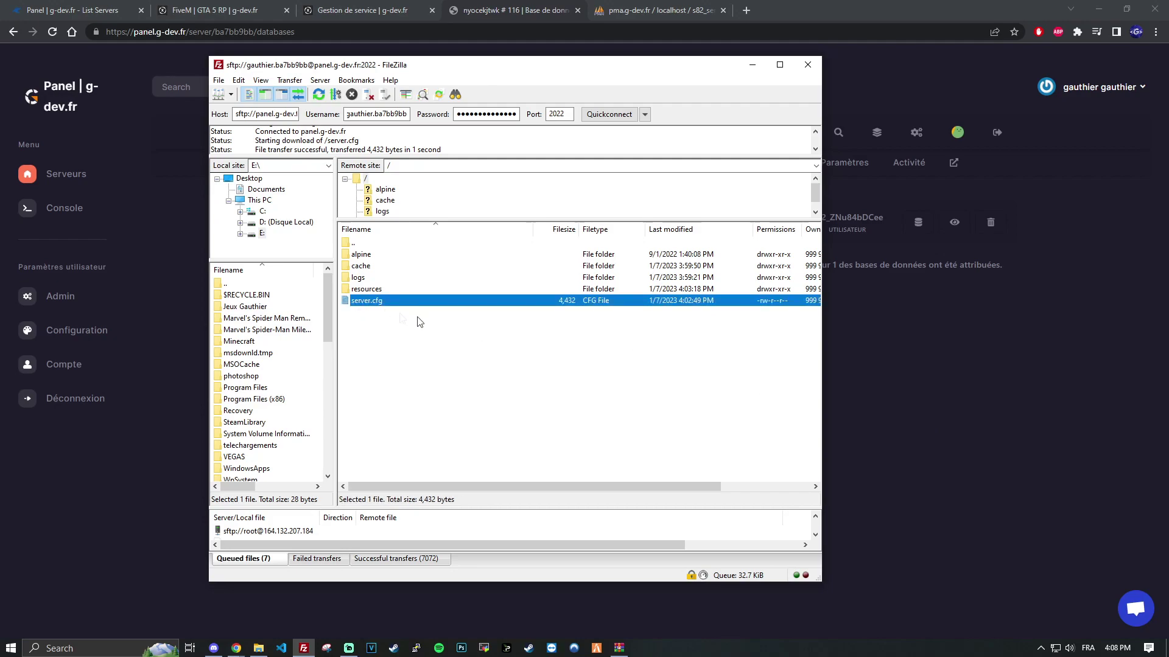
{"action": "right_click", "coordinate": [528, 301]}
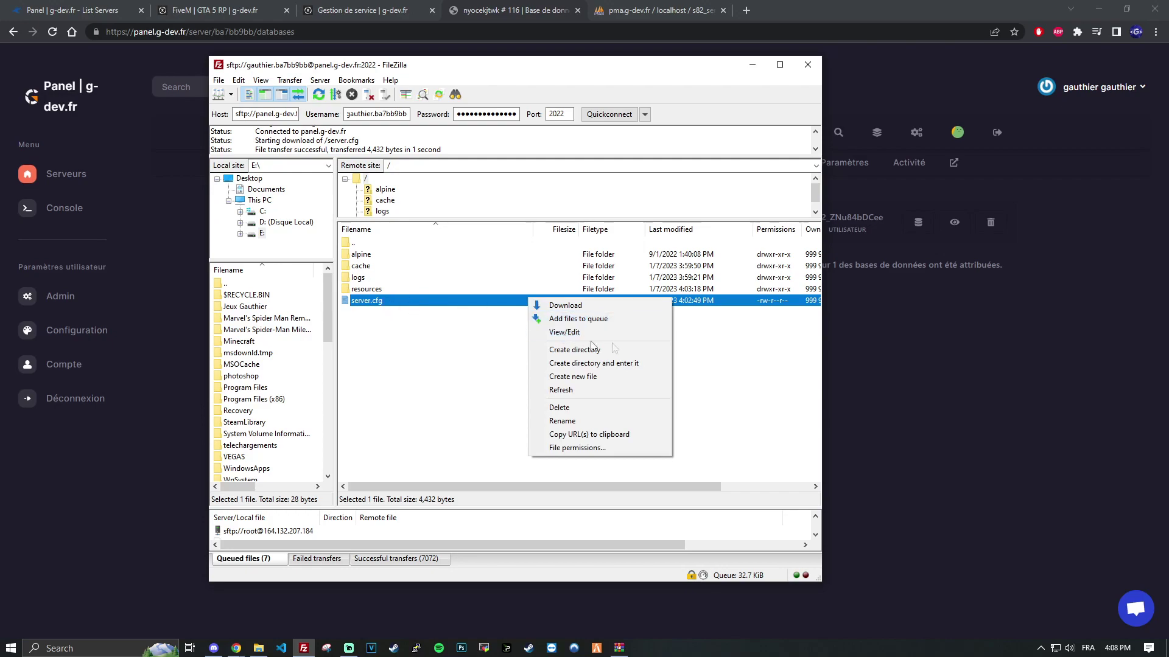
{"action": "left_click", "coordinate": [925, 381]}
Open server.cfg from the container directory in the panel's file manager and go to the mysql_connection_string line
{"action": "left_click", "coordinate": [373, 163]}
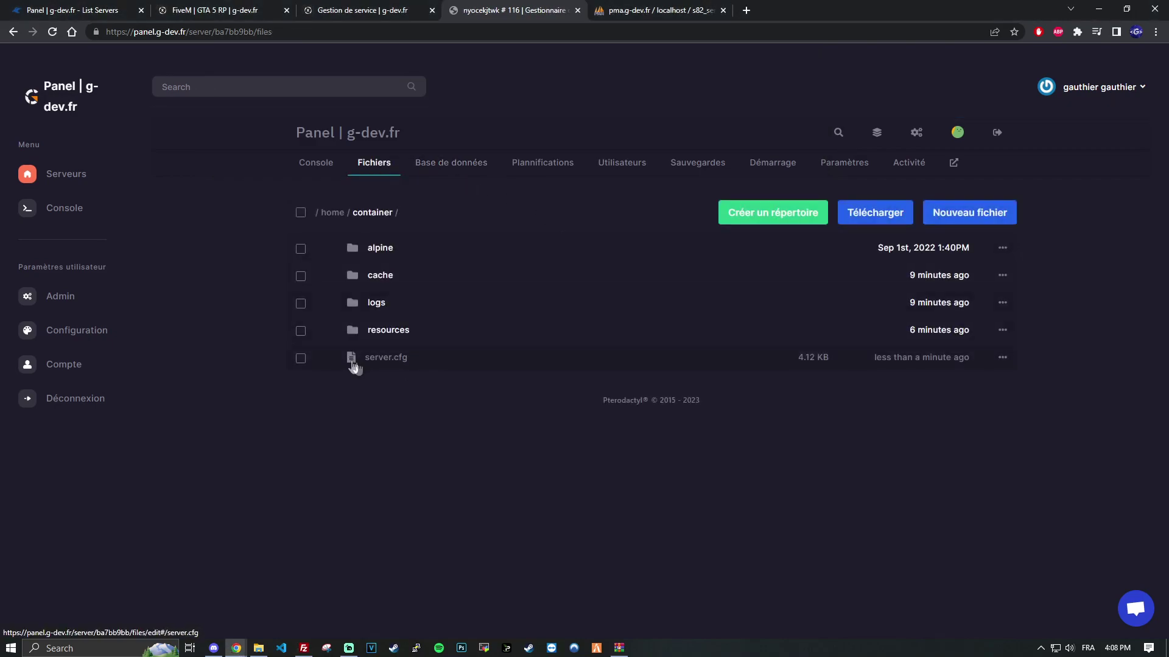
{"action": "left_click", "coordinate": [388, 362]}
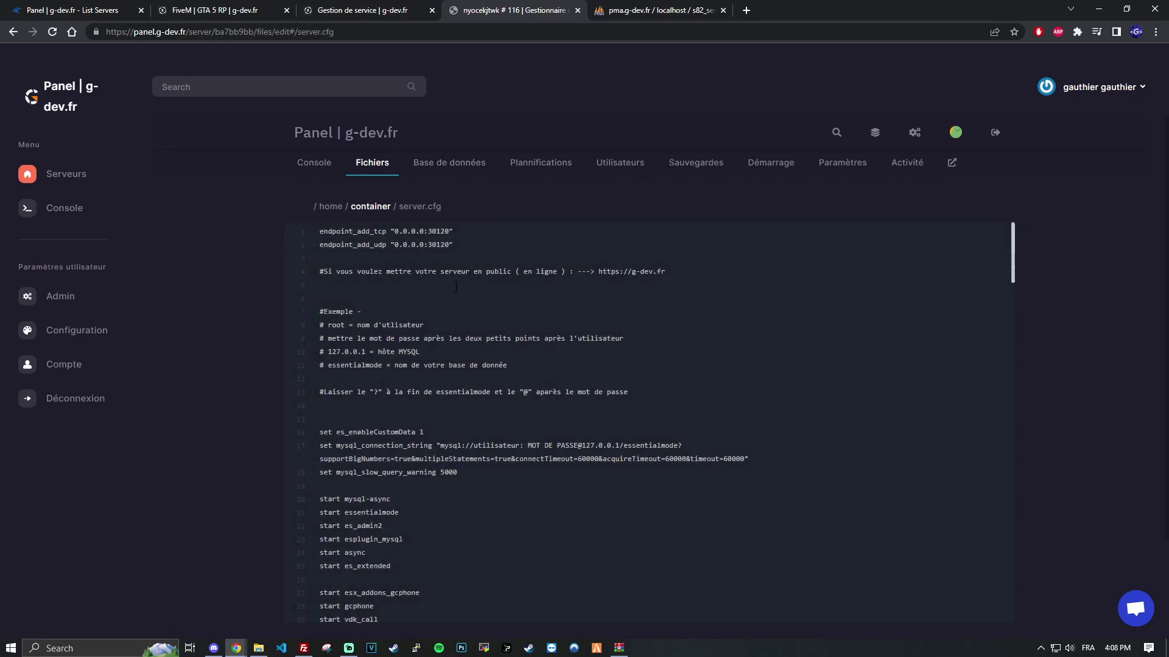
{"action": "scroll", "coordinate": [455, 286], "scroll_direction": "down", "scroll_amount": 2}
{"action": "left_click", "coordinate": [321, 325]}
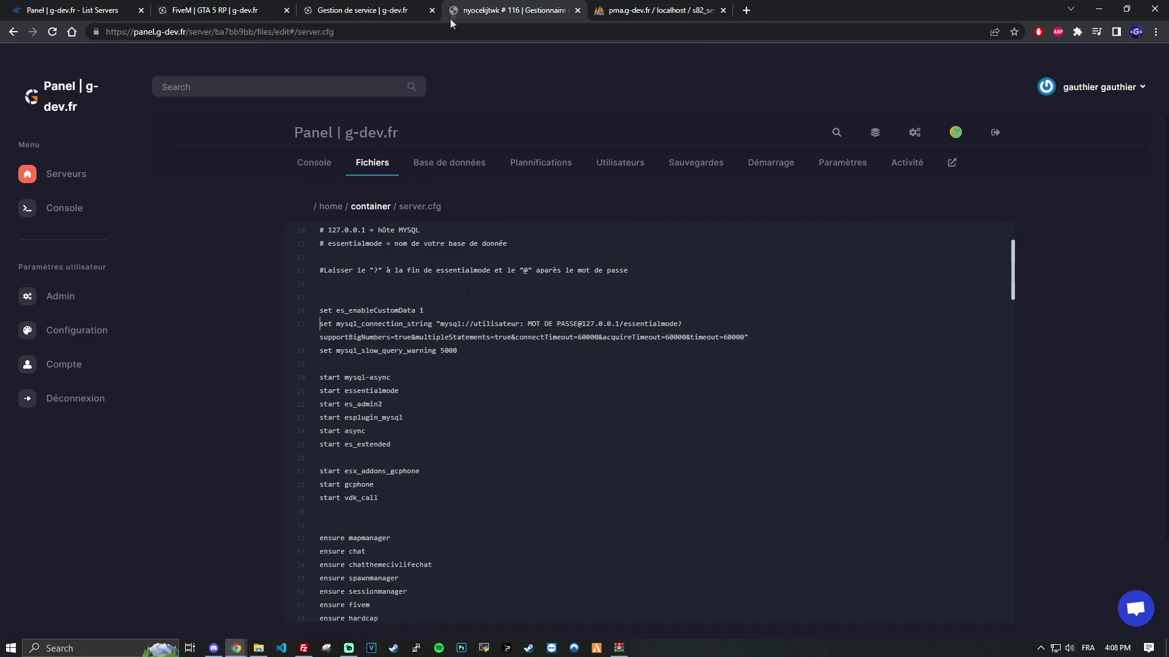
Copy the database address from the panel and set the host in mysql_connection_string to 164.132.207.184:3306
{"action": "middle_click", "coordinate": [437, 164]}
{"action": "left_click", "coordinate": [615, 10]}
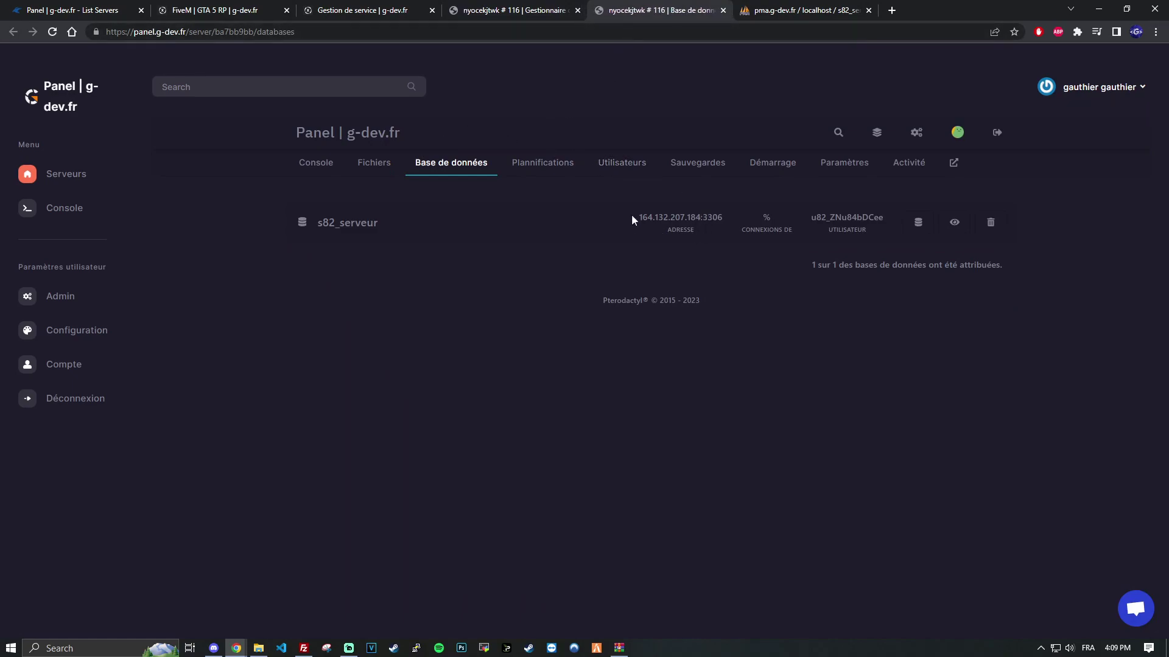
{"action": "left_click_drag", "start_coordinate": [632, 218], "coordinate": [712, 221]}
{"action": "left_click", "coordinate": [514, 11]}
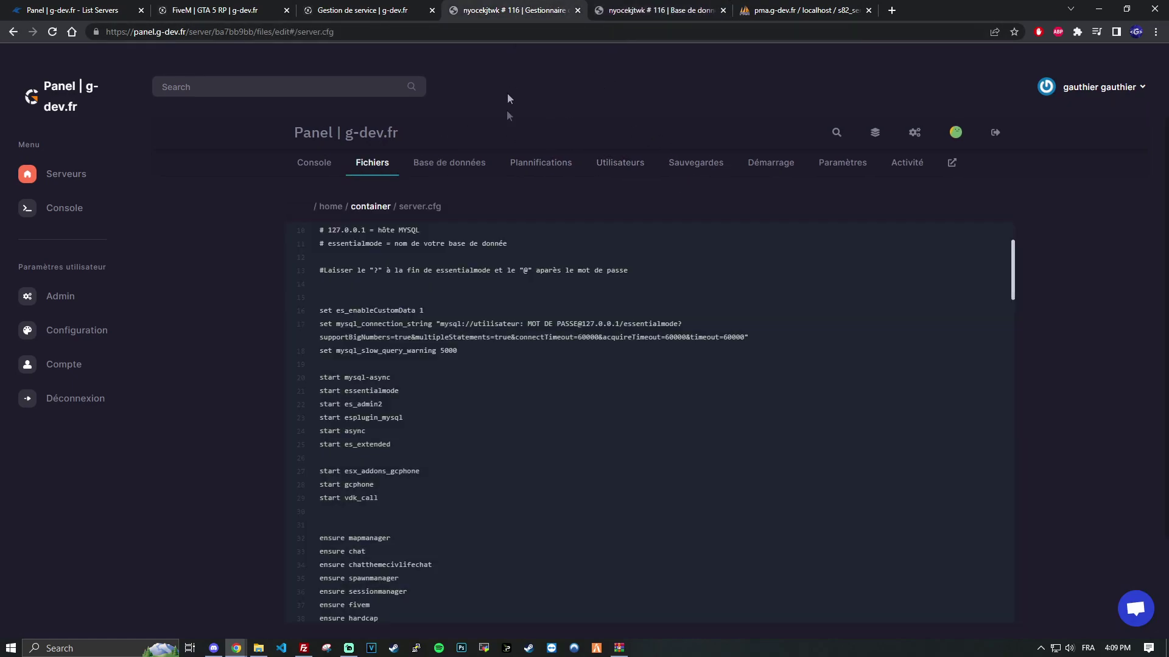
{"action": "left_click_drag", "start_coordinate": [581, 323], "coordinate": [619, 323]}
{"action": "key", "text": "ctrl+v"}
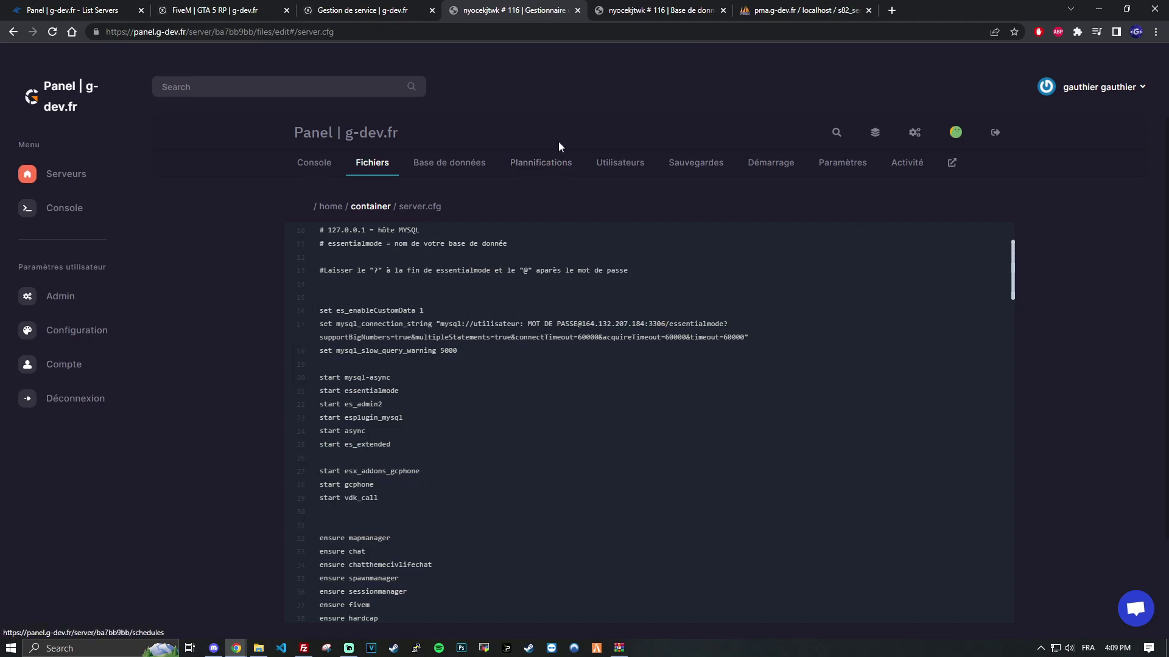
Replace the database name essentialmode in mysql_connection_string with s82_serveur, copied from the panel's database page
{"action": "left_click", "coordinate": [629, 8]}
{"action": "double_click", "coordinate": [368, 227]}
{"action": "left_click", "coordinate": [505, 9]}
{"action": "double_click", "coordinate": [676, 323]}
{"action": "key", "text": "ctrl+v"}
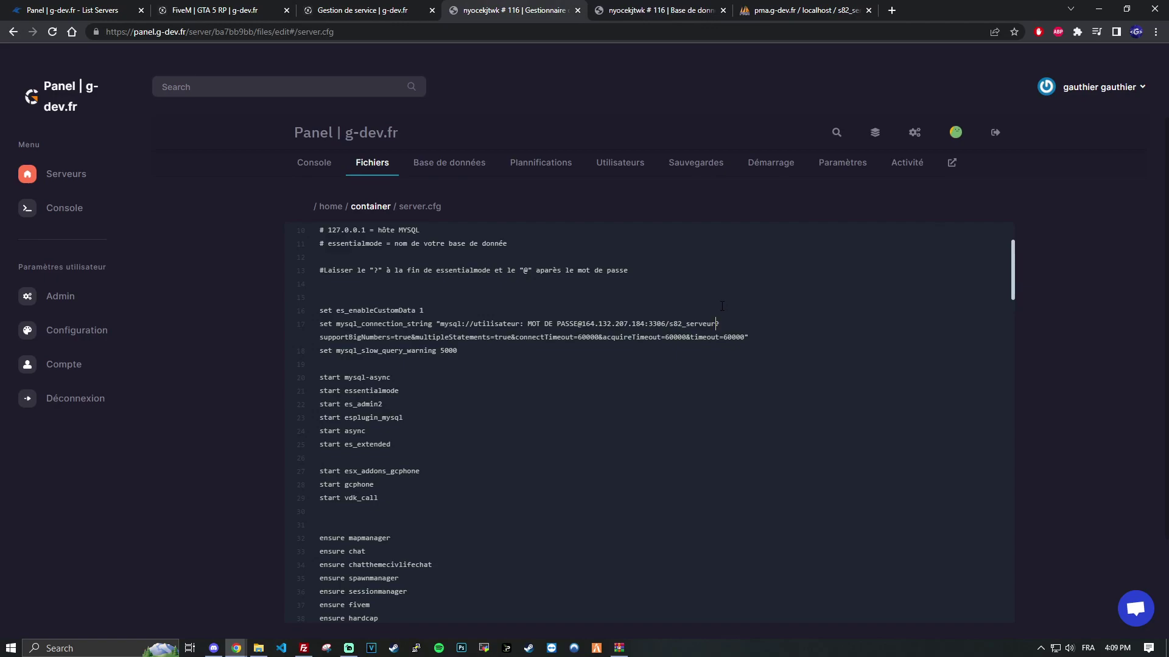
Replace the MOT DE PASSE placeholder in mysql_connection_string with the database password copied from the connection details
{"action": "left_click", "coordinate": [657, 9]}
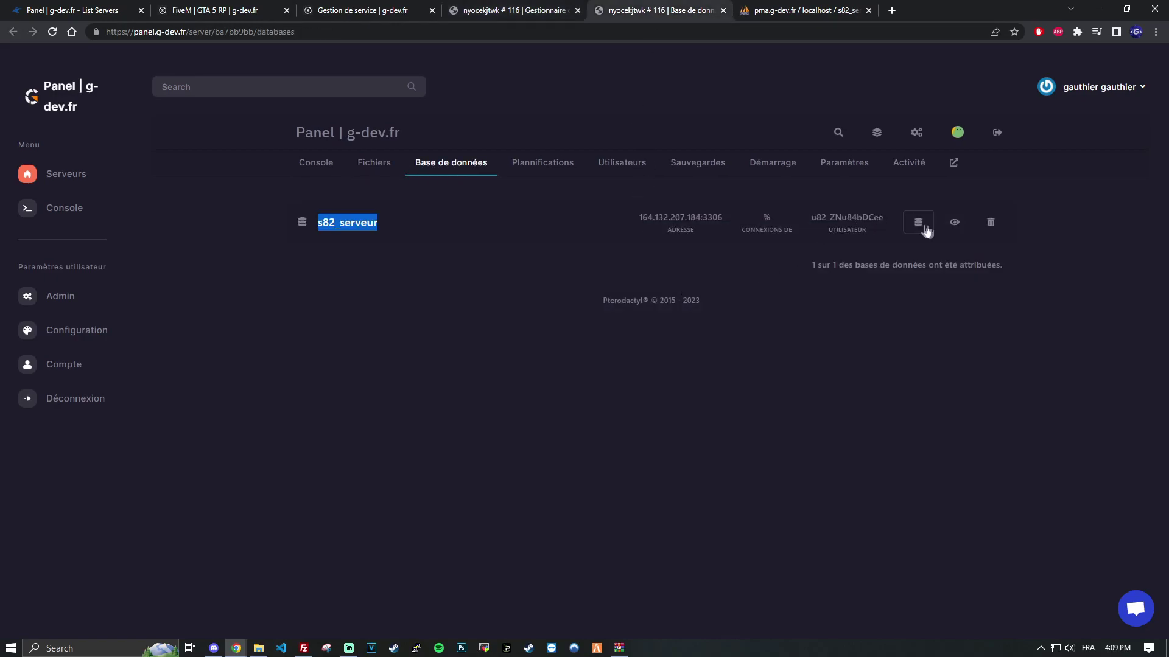
{"action": "left_click", "coordinate": [951, 233]}
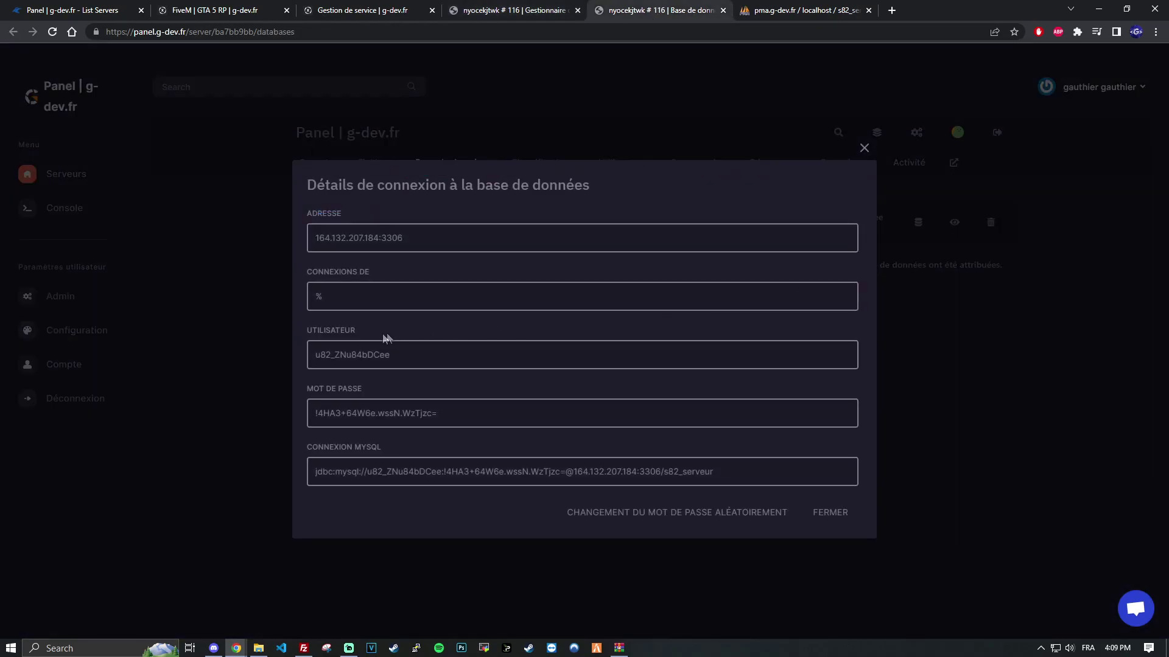
{"action": "left_click", "coordinate": [350, 362]}
{"action": "left_click", "coordinate": [389, 423]}
{"action": "key", "text": "ctrl+c"}
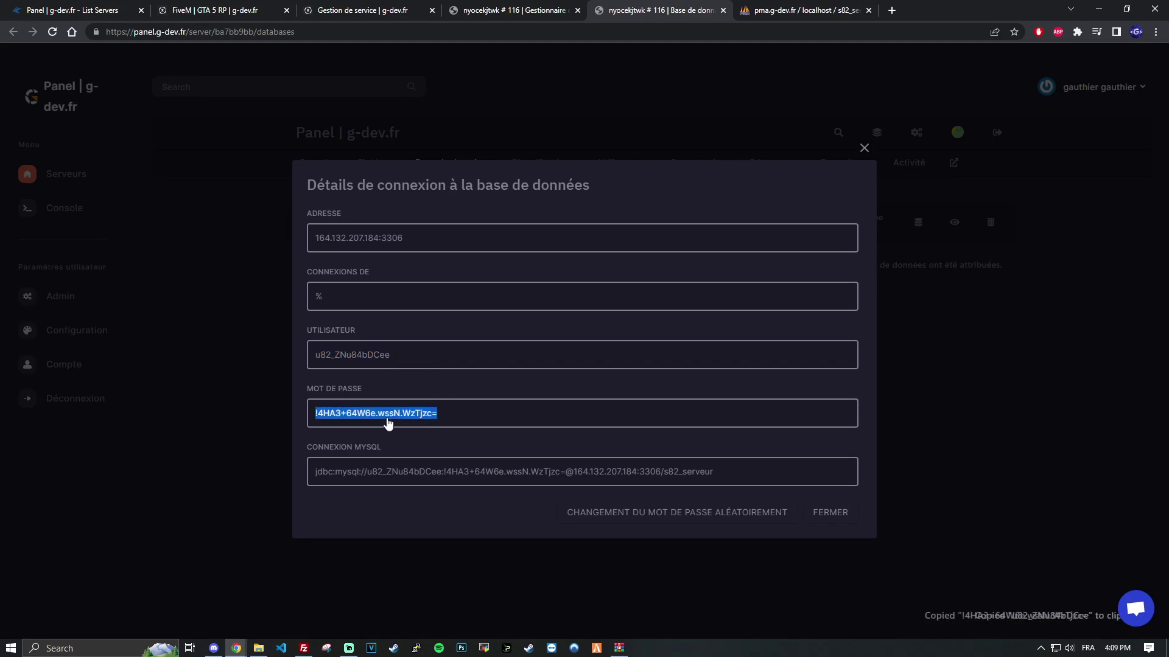
{"action": "left_click", "coordinate": [535, 8]}
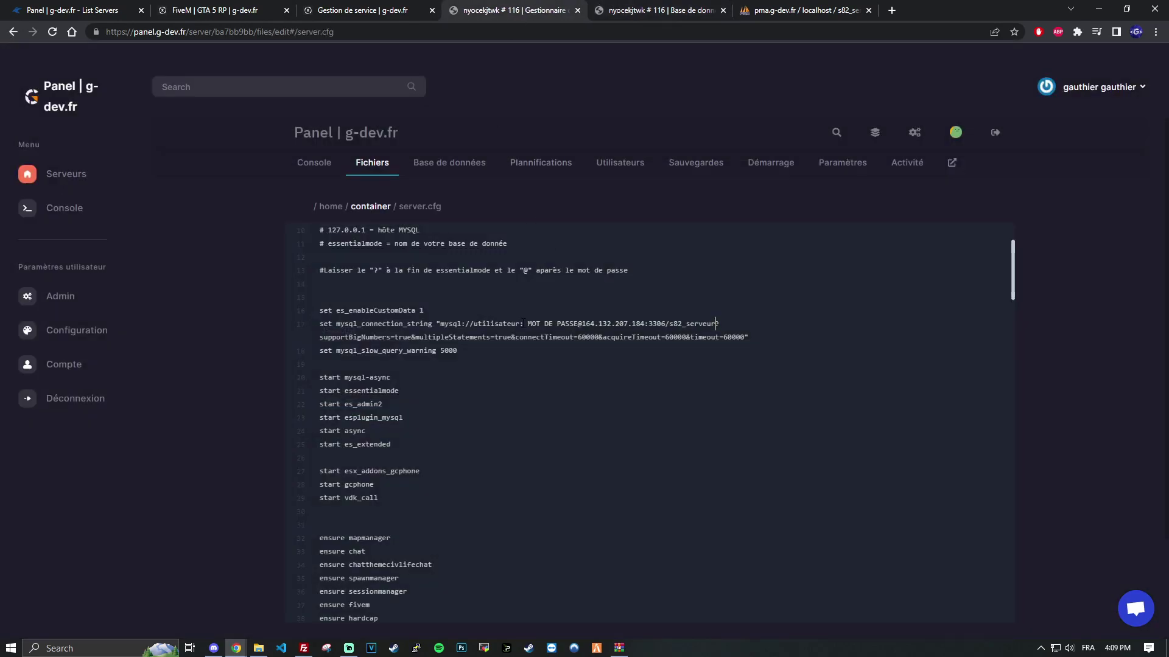
{"action": "left_click_drag", "start_coordinate": [523, 323], "coordinate": [579, 323]}
{"action": "key", "text": "ctrl+v"}
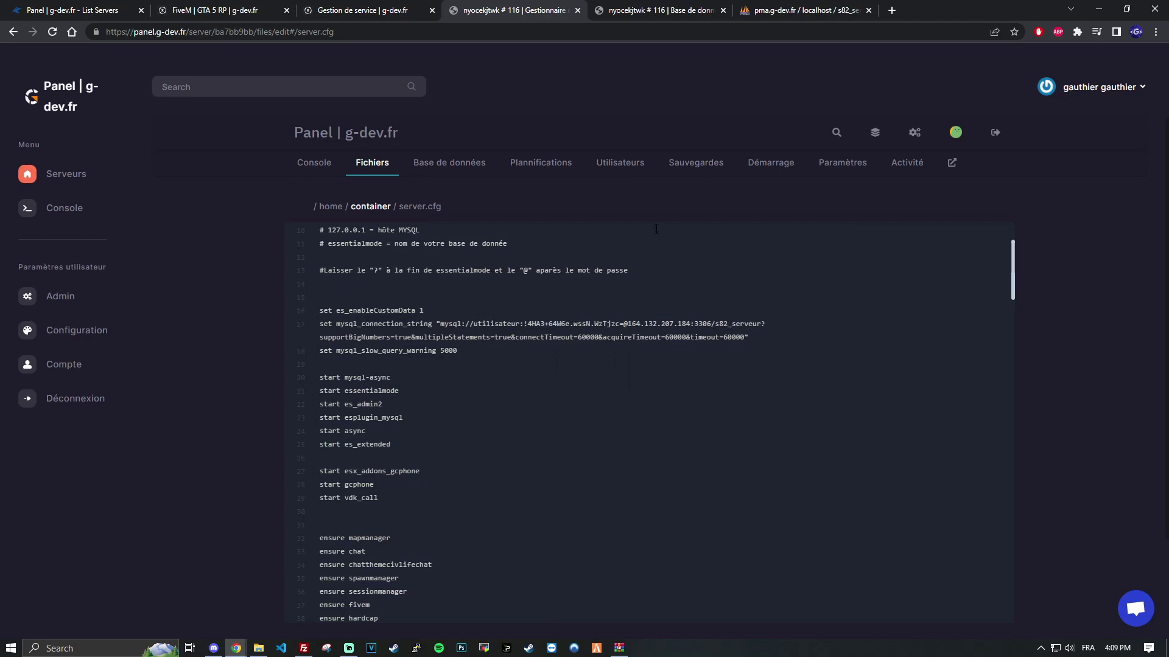
Replace the utilisateur placeholder in mysql_connection_string with the database username copied from the connection details
{"action": "left_click", "coordinate": [663, 10]}
{"action": "left_click", "coordinate": [348, 364]}
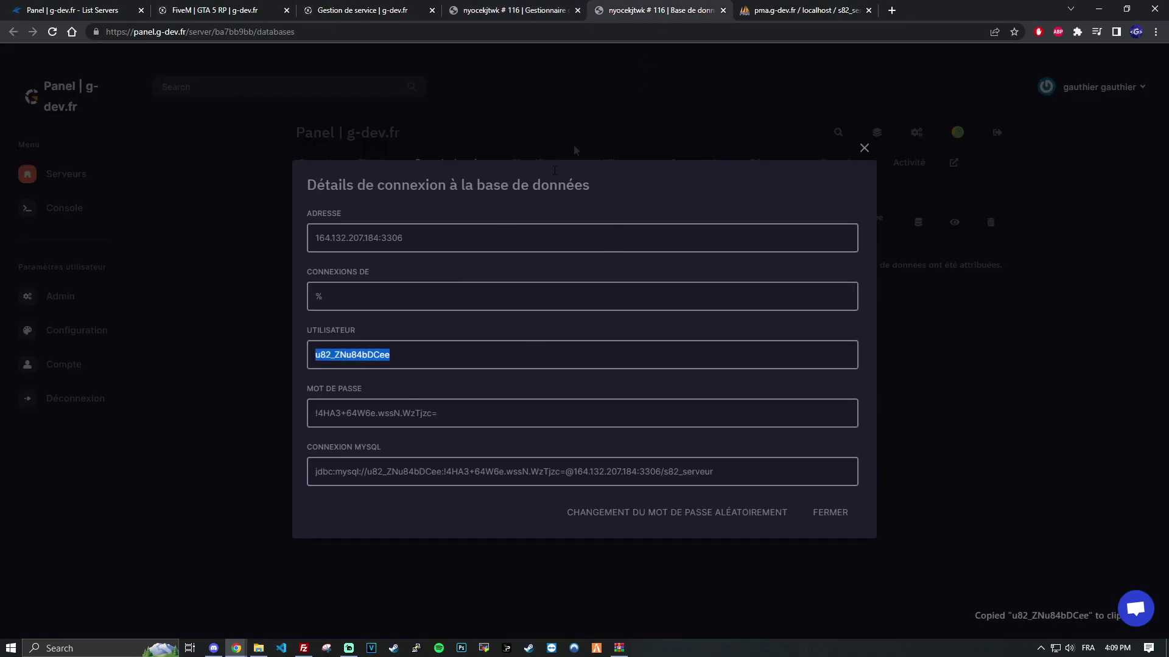
{"action": "left_click", "coordinate": [517, 9]}
{"action": "double_click", "coordinate": [479, 324]}
{"action": "key", "text": "ctrl+v"}
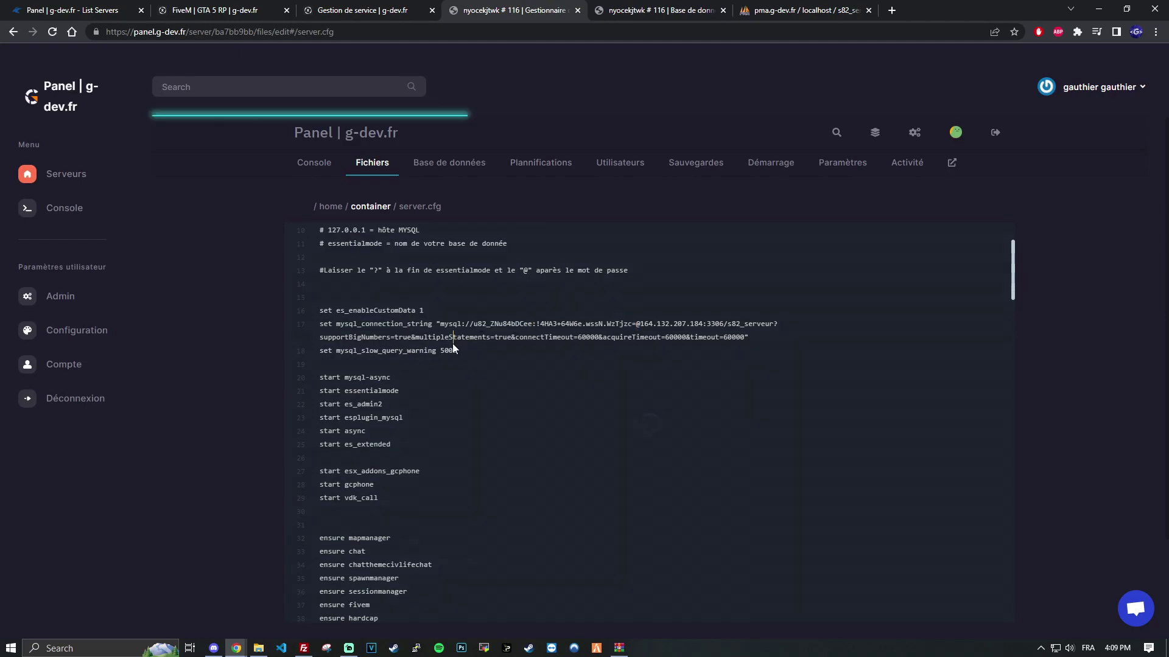
Delete the steam_webApiKey setting near the end of server.cfg and save the file's content
{"action": "scroll", "coordinate": [436, 398], "scroll_direction": "down", "scroll_amount": 4}
{"action": "scroll", "coordinate": [436, 399], "scroll_direction": "down", "scroll_amount": 10}
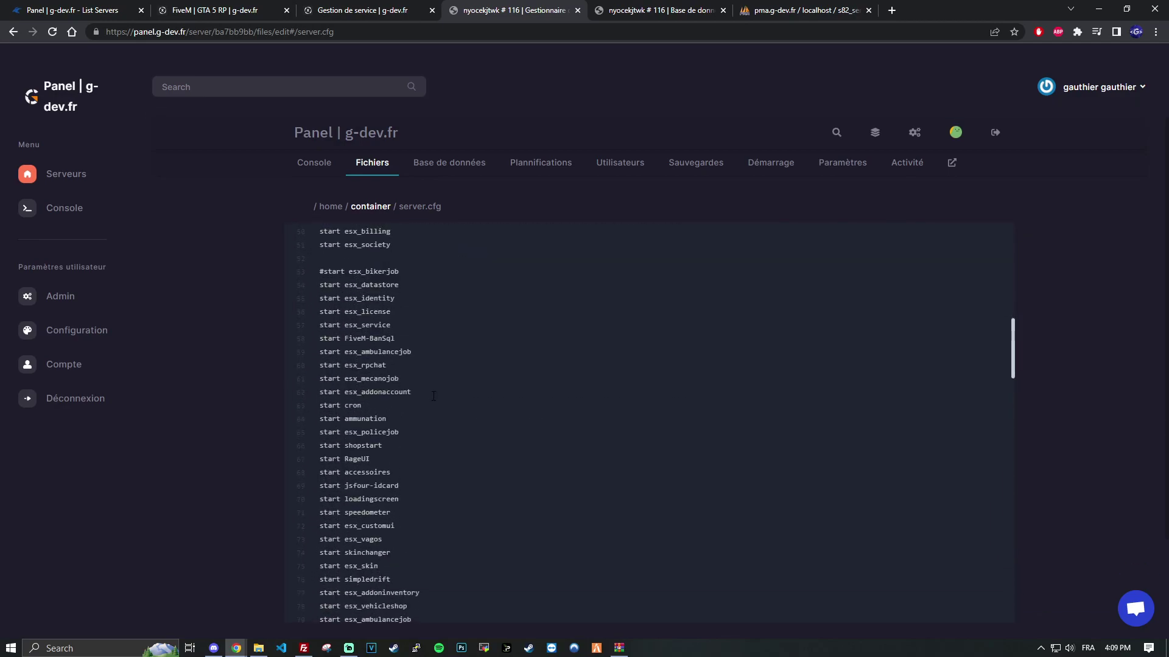
{"action": "scroll", "coordinate": [392, 401], "scroll_direction": "down", "scroll_amount": 20}
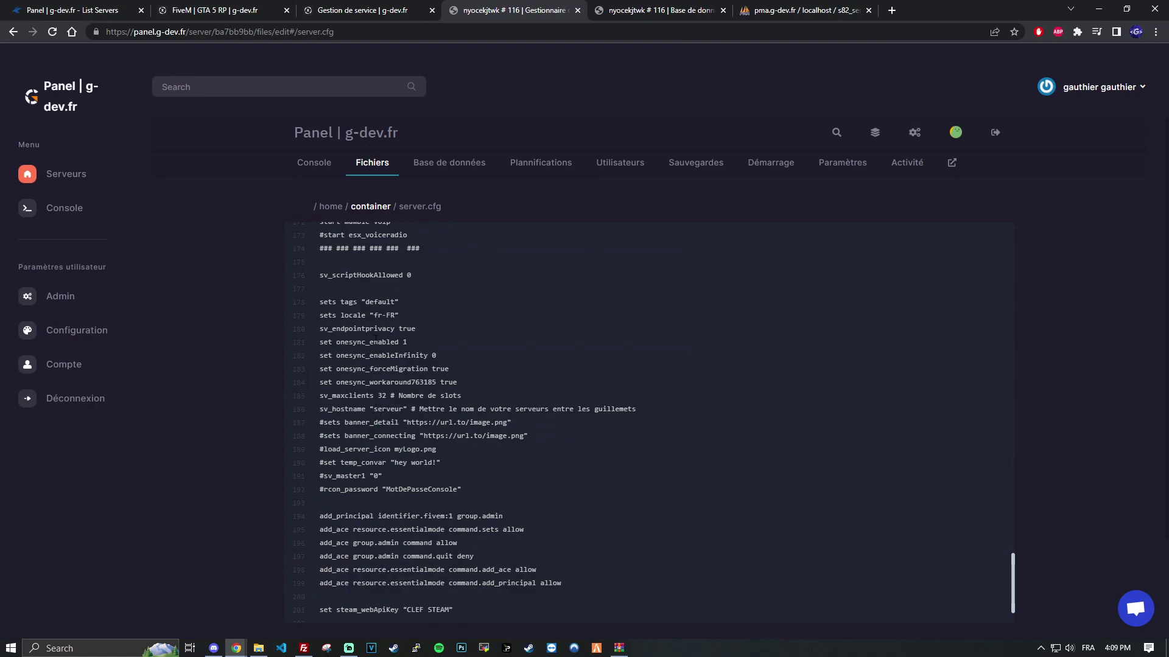
{"action": "scroll", "coordinate": [363, 255], "scroll_direction": "down", "scroll_amount": 2}
{"action": "left_click_drag", "start_coordinate": [448, 594], "coordinate": [299, 543]}
{"action": "key", "text": "BackSpace"}
{"action": "key", "text": "BackSpace"}
{"action": "left_click", "coordinate": [650, 378]}
{"action": "scroll", "coordinate": [650, 378], "scroll_direction": "down", "scroll_amount": 2}
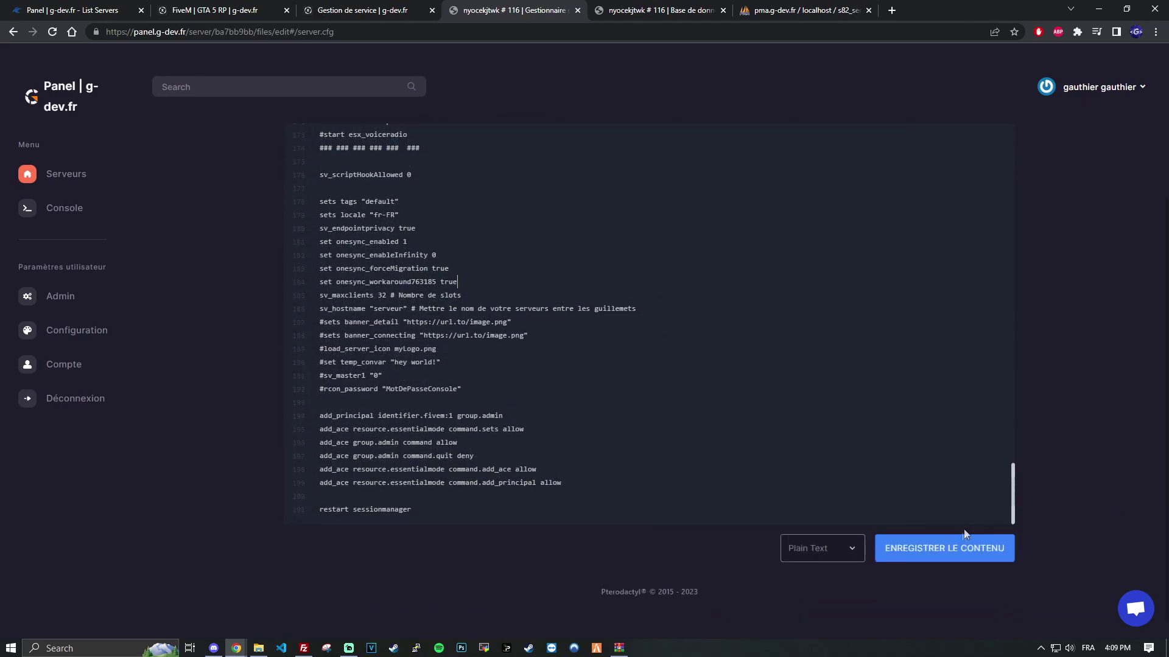
{"action": "left_click", "coordinate": [948, 548]}
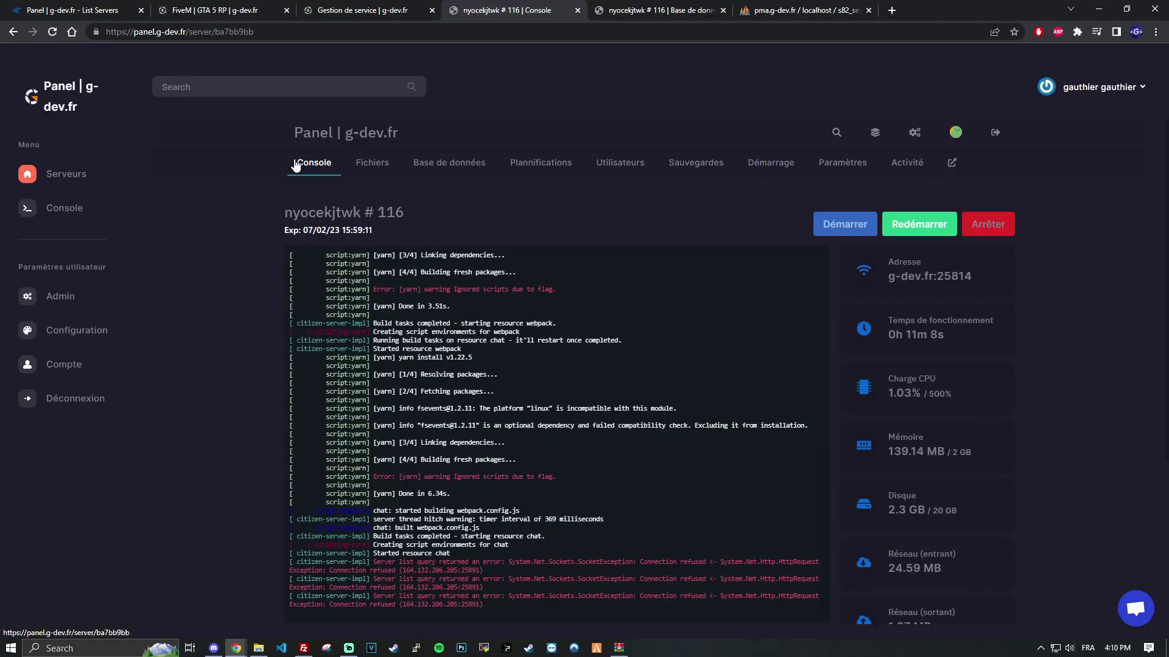
Restart the server from its console page and copy the server address g-dev.fr:25814
{"action": "left_click", "coordinate": [921, 231]}
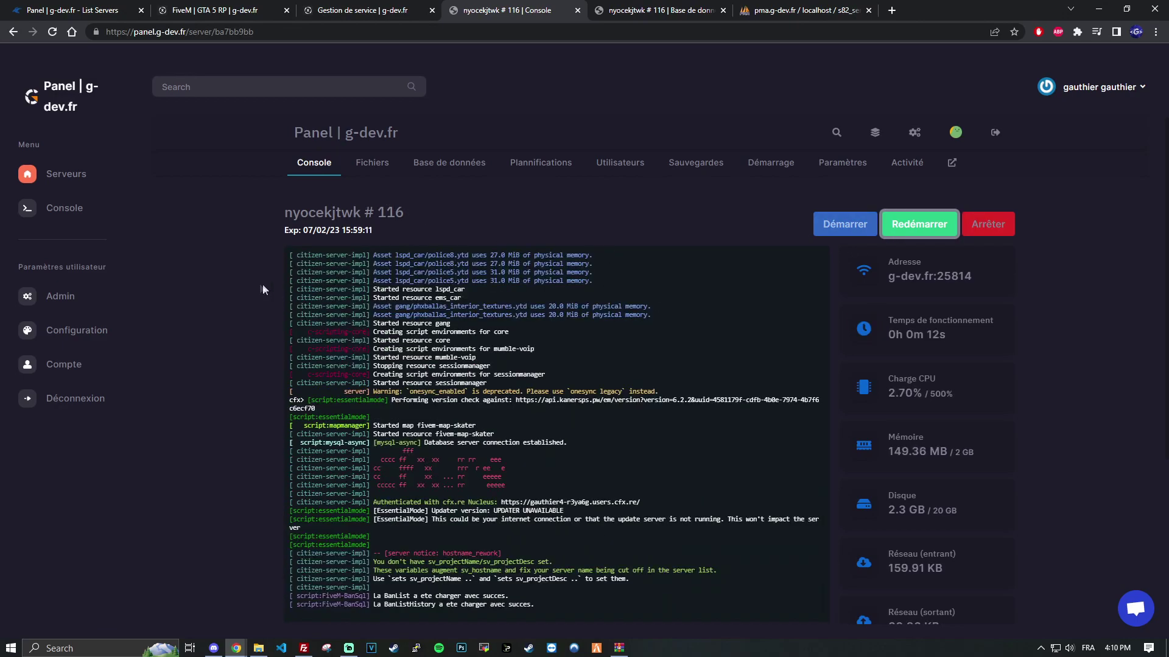
{"action": "left_click", "coordinate": [930, 290]}
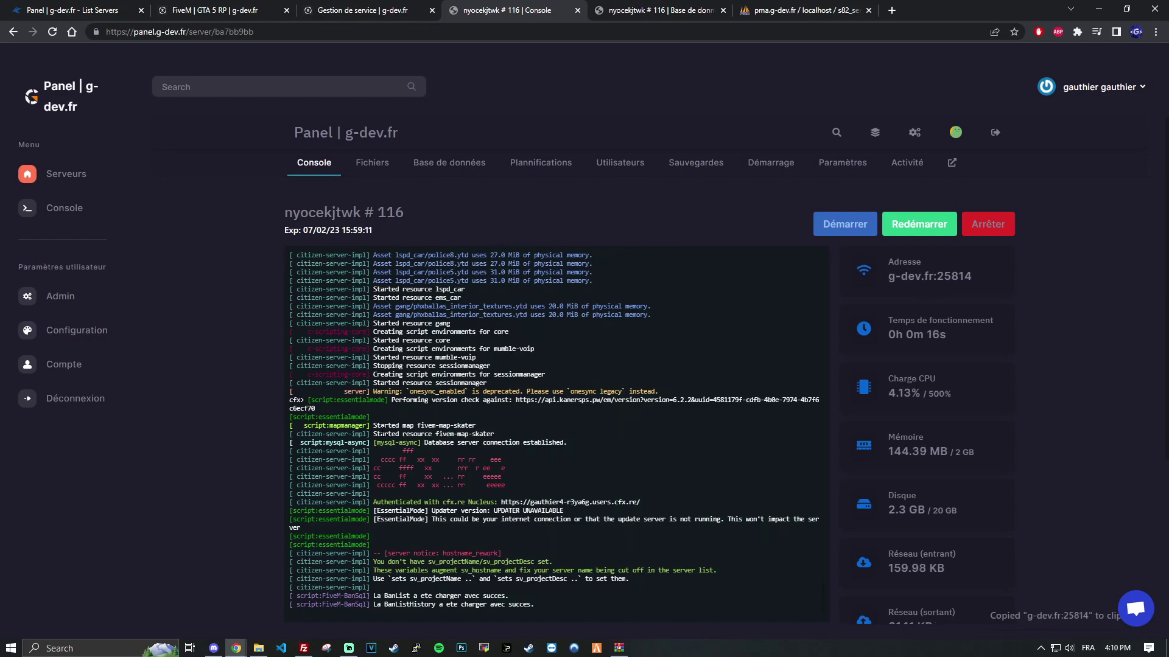